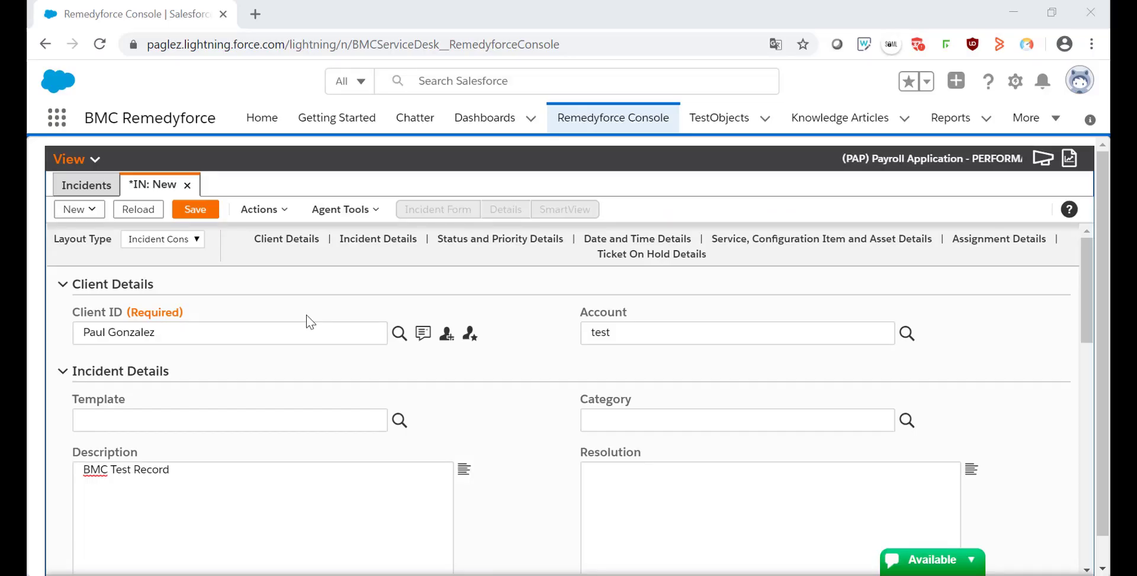
Step: Save the new incident and see the error that the New Incident Notification process failed
{"action": "left_click", "coordinate": [199, 210]}
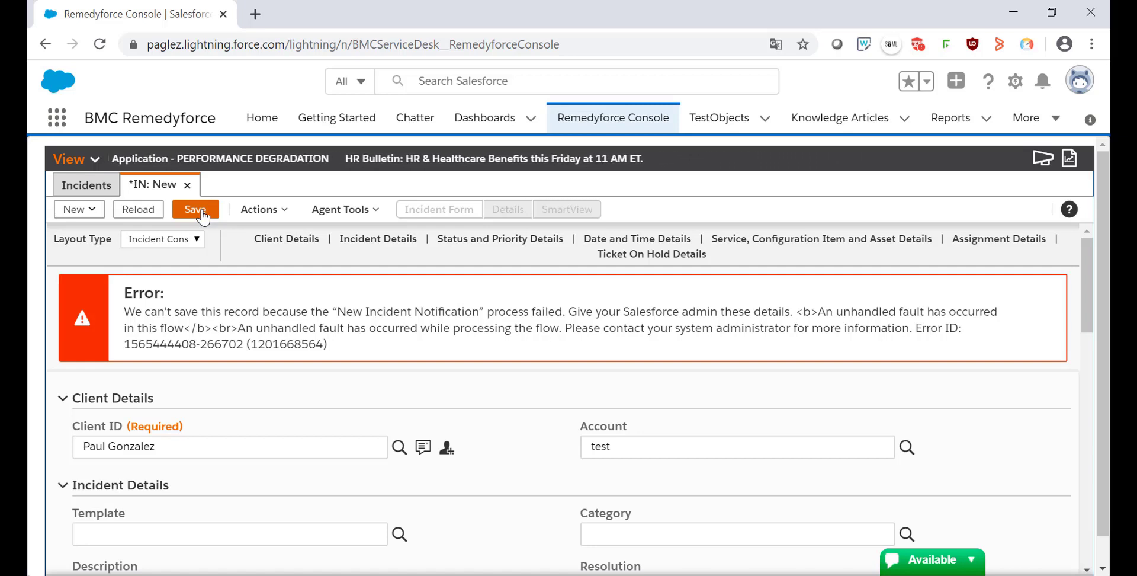
{"action": "key", "text": "alt+Tab"}
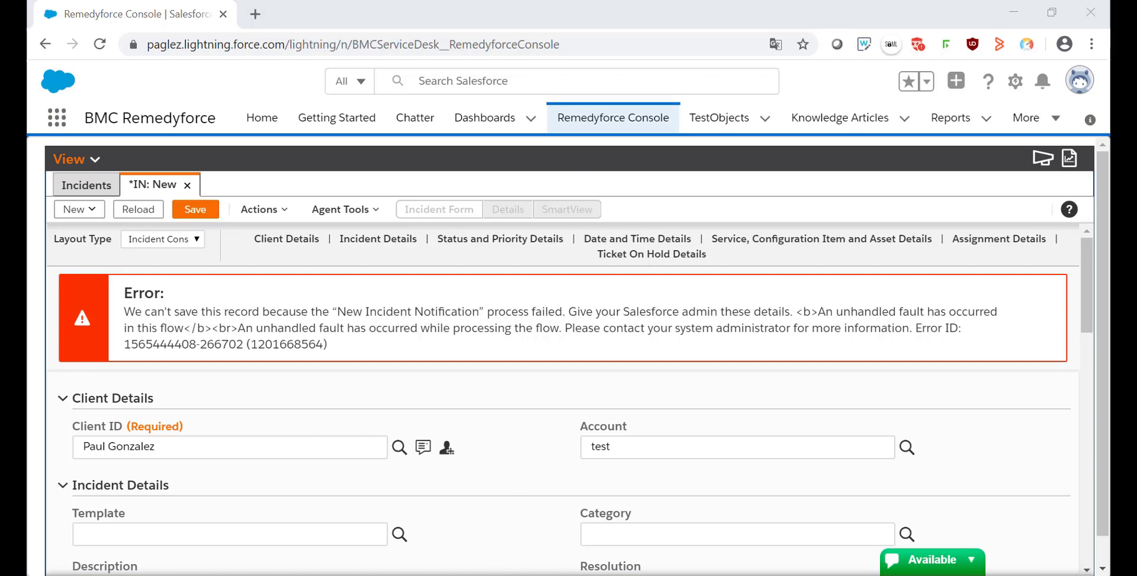
{"action": "key", "text": "Return"}
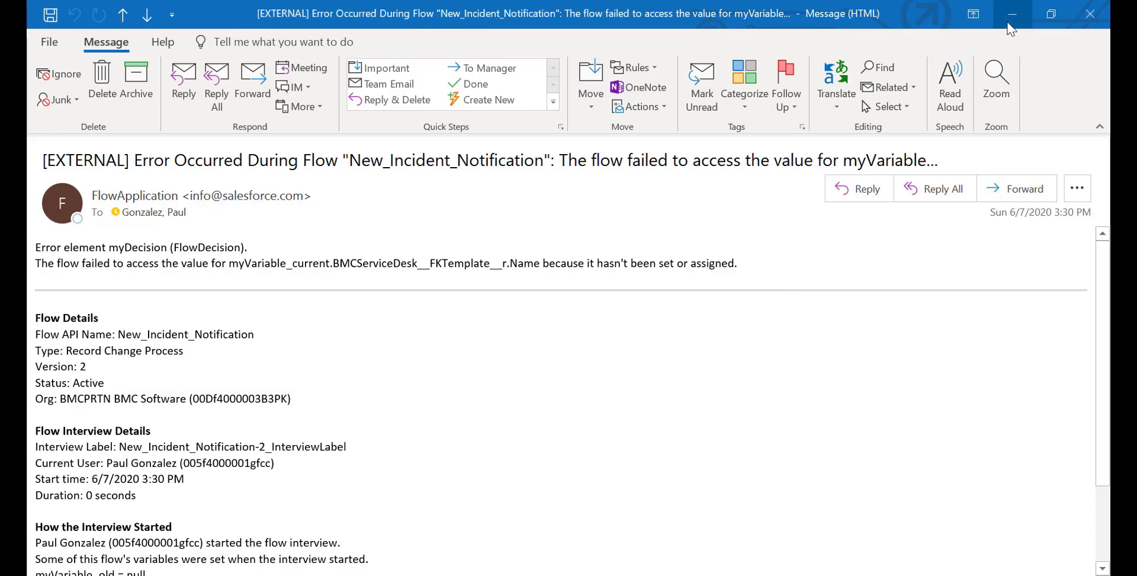
{"action": "left_click", "coordinate": [1012, 13]}
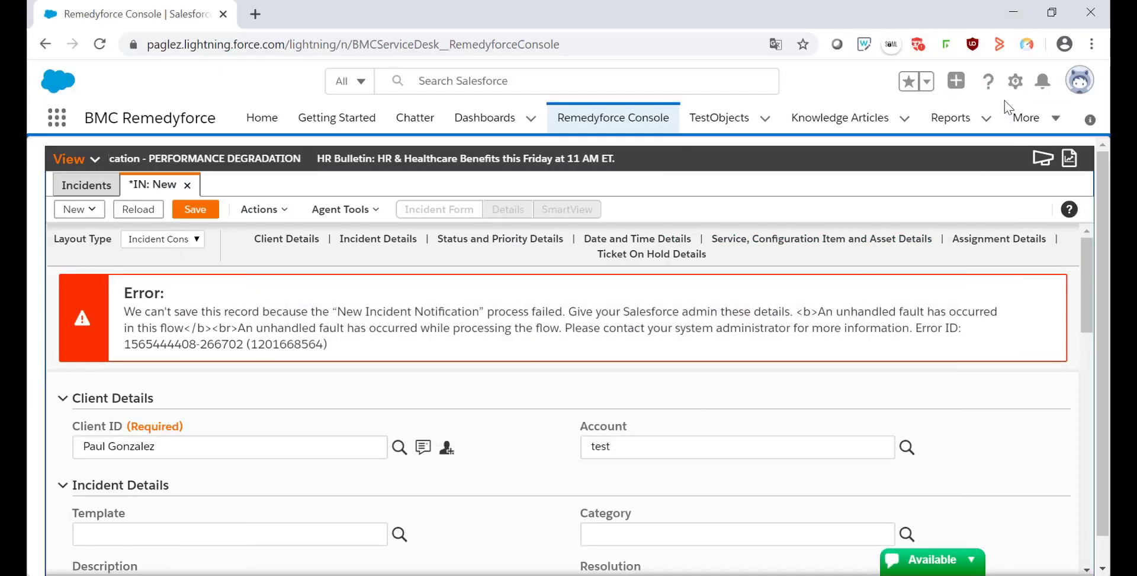
Step: Open Process Builder from Salesforce Setup using a Quick Find search for 'process builder'
{"action": "left_click", "coordinate": [1017, 88]}
{"action": "left_click", "coordinate": [951, 126]}
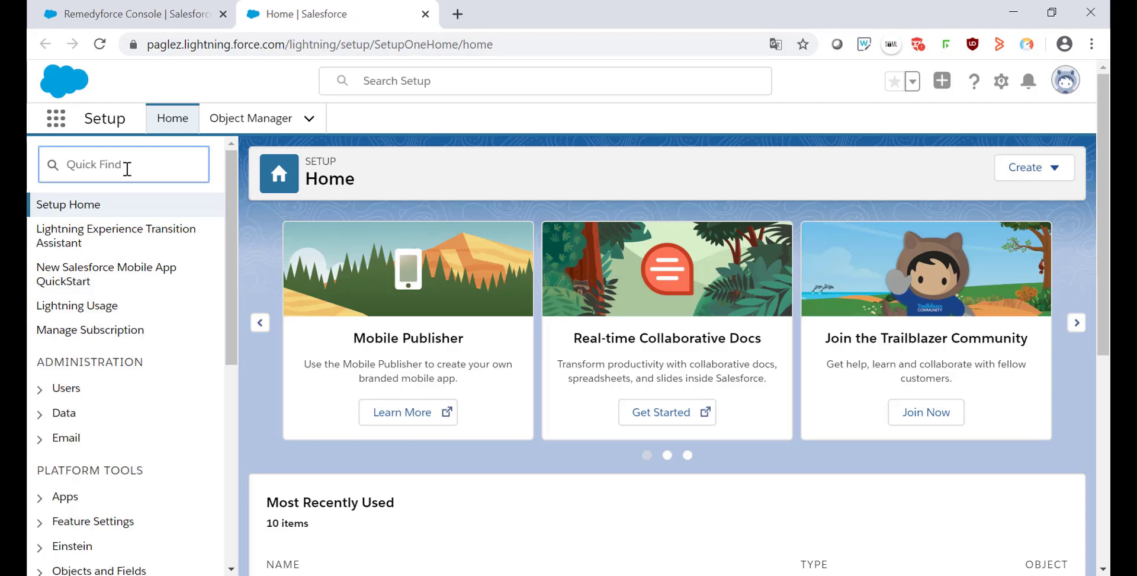
{"action": "type", "text": "process builder"}
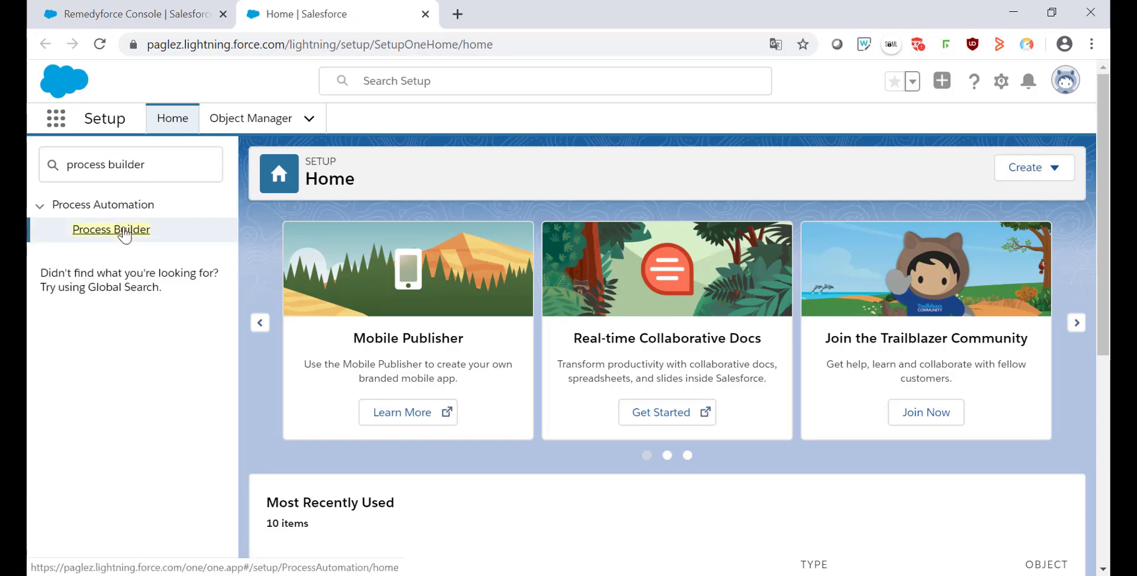
{"action": "left_click", "coordinate": [124, 233]}
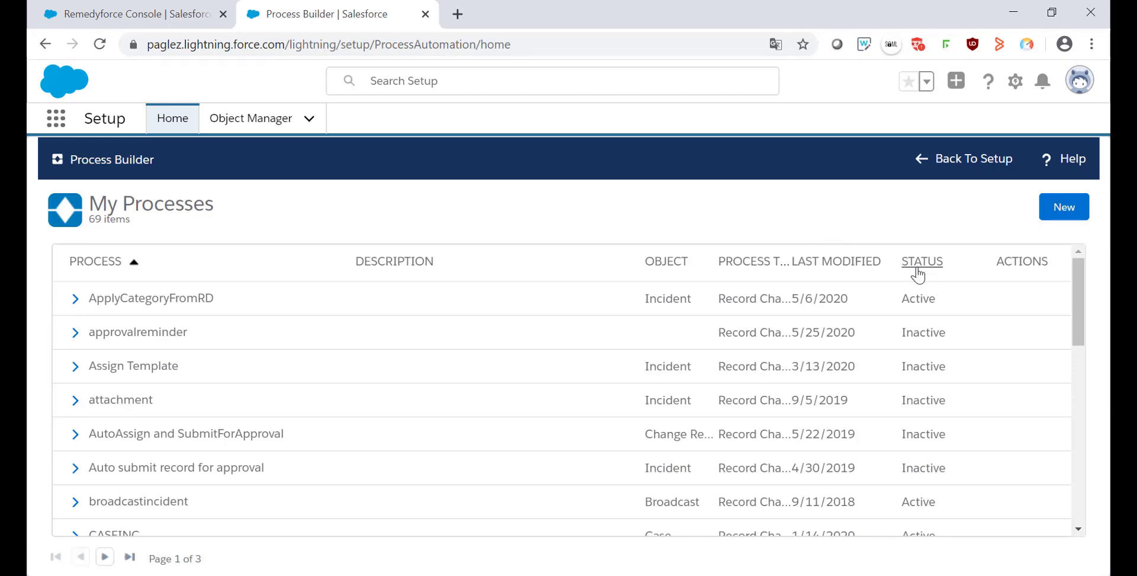
Step: Sort processes newest-first by Last Modified and expand New Incident Notification's versions
{"action": "left_click", "coordinate": [866, 270]}
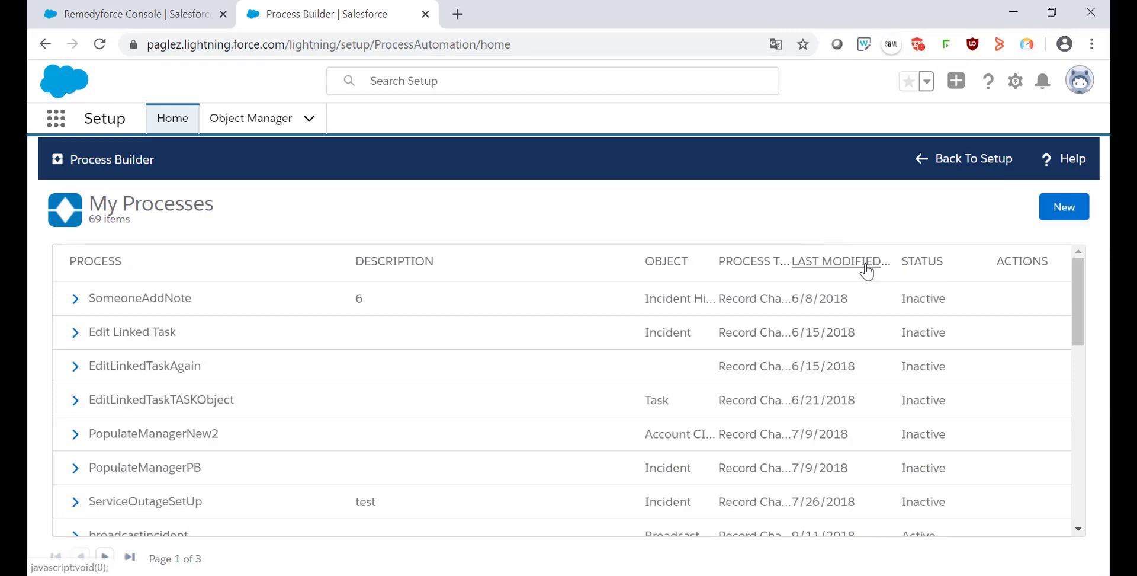
{"action": "left_click", "coordinate": [866, 270]}
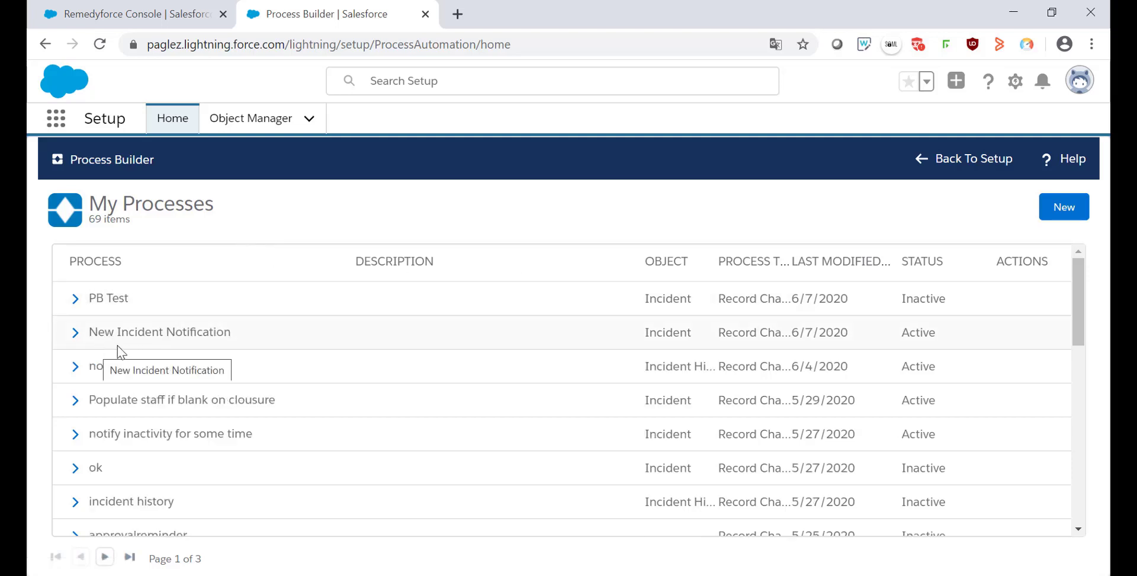
{"action": "left_click", "coordinate": [76, 332]}
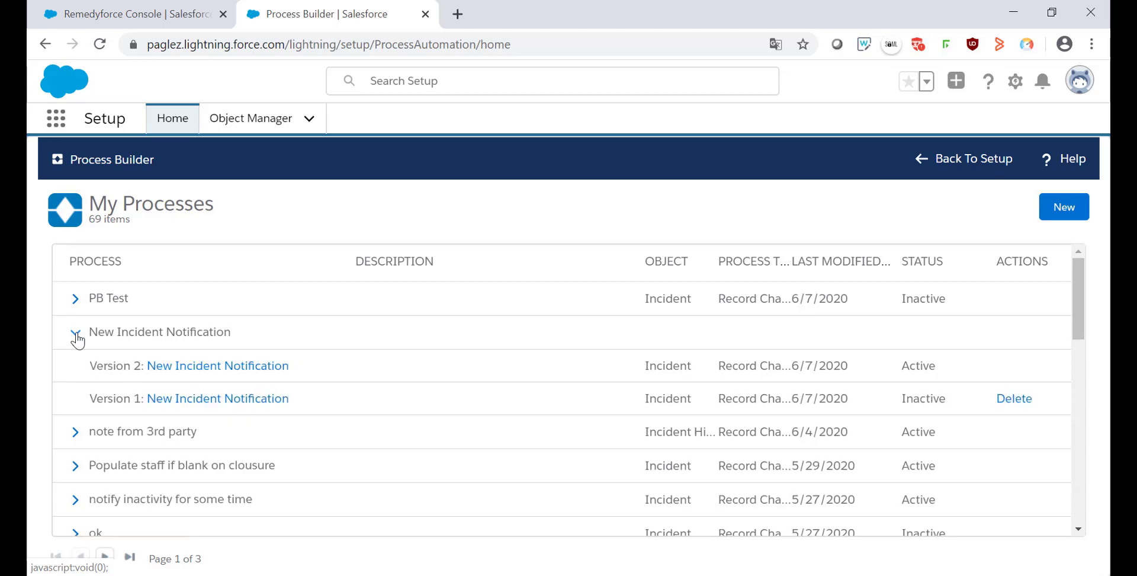
Step: Open Version 2 and review its Incident start object, template-name criteria and Send Email Alert action
{"action": "left_click", "coordinate": [178, 372]}
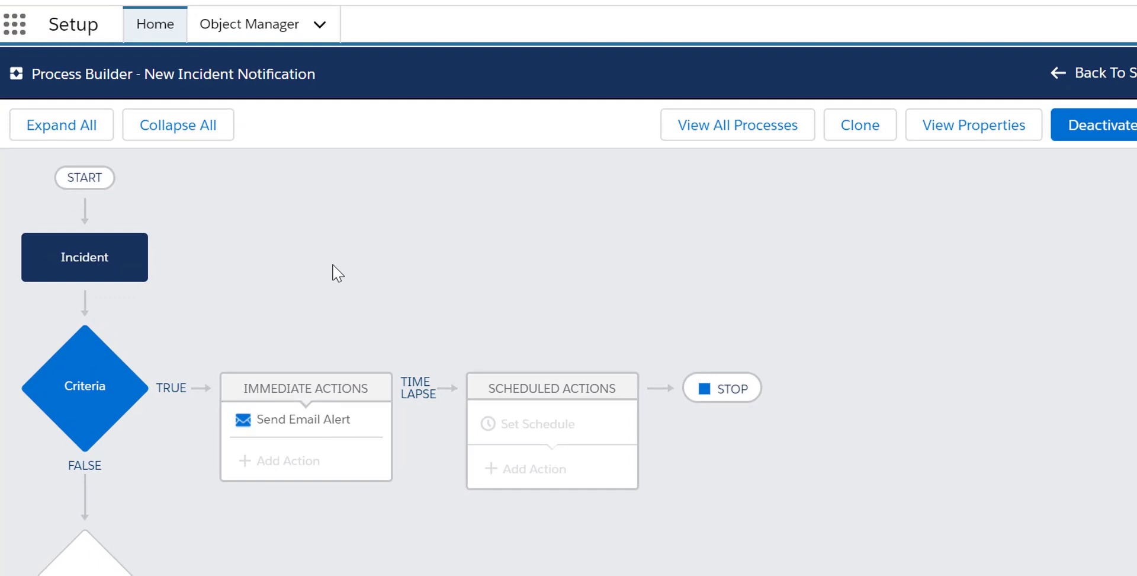
{"action": "left_click", "coordinate": [124, 256]}
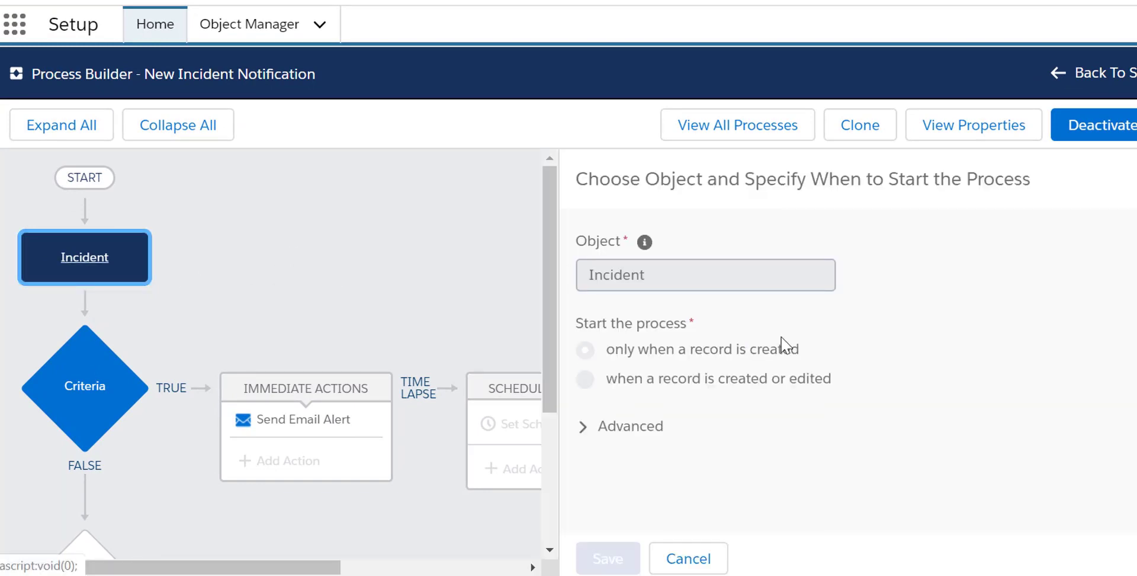
{"action": "left_click", "coordinate": [102, 415]}
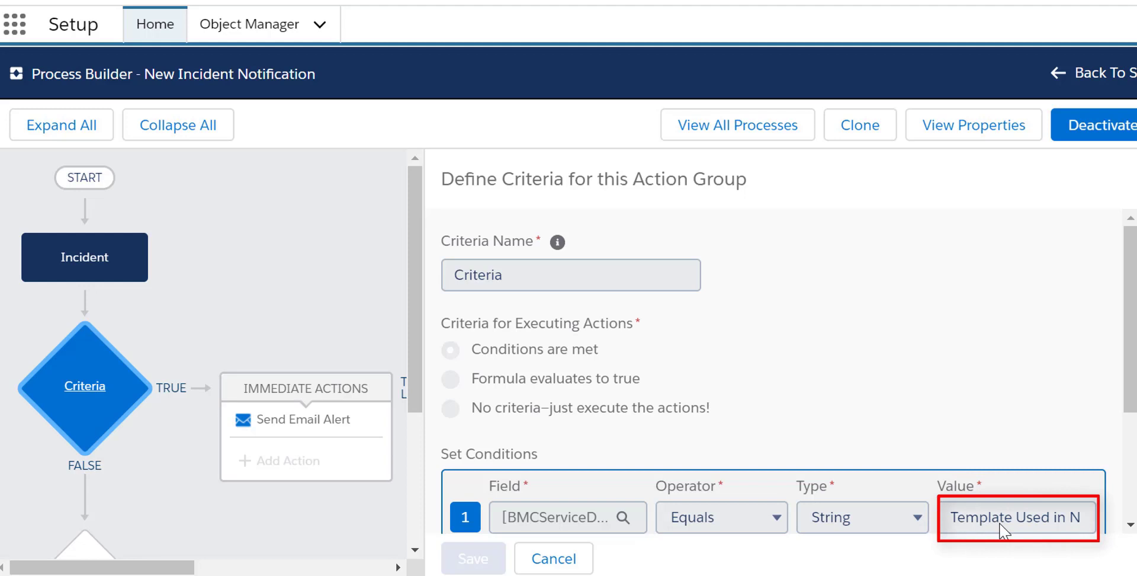
{"action": "left_click", "coordinate": [303, 419]}
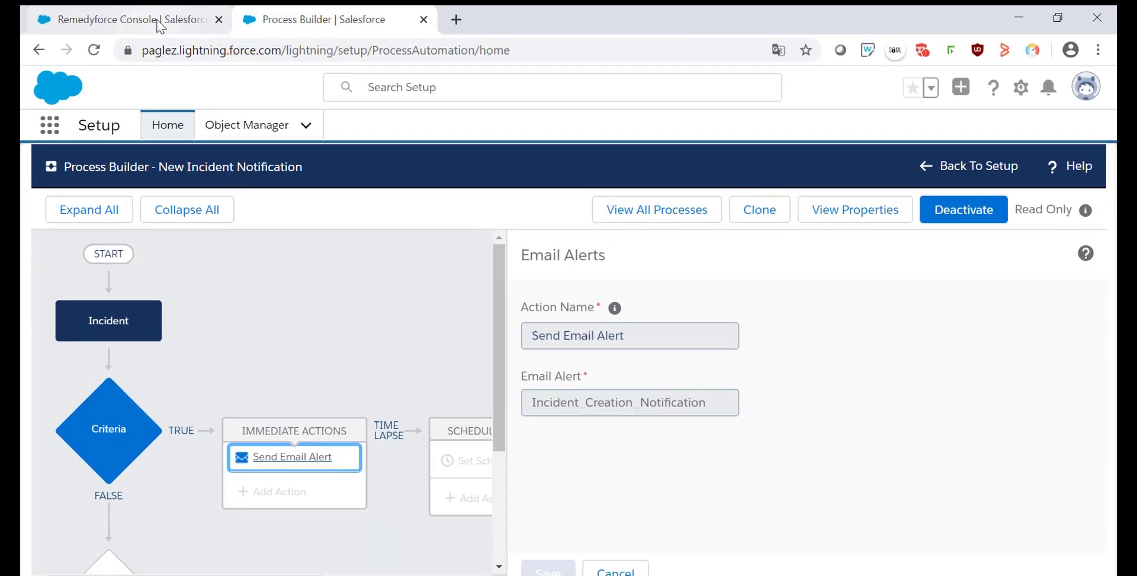
{"action": "left_click", "coordinate": [158, 23]}
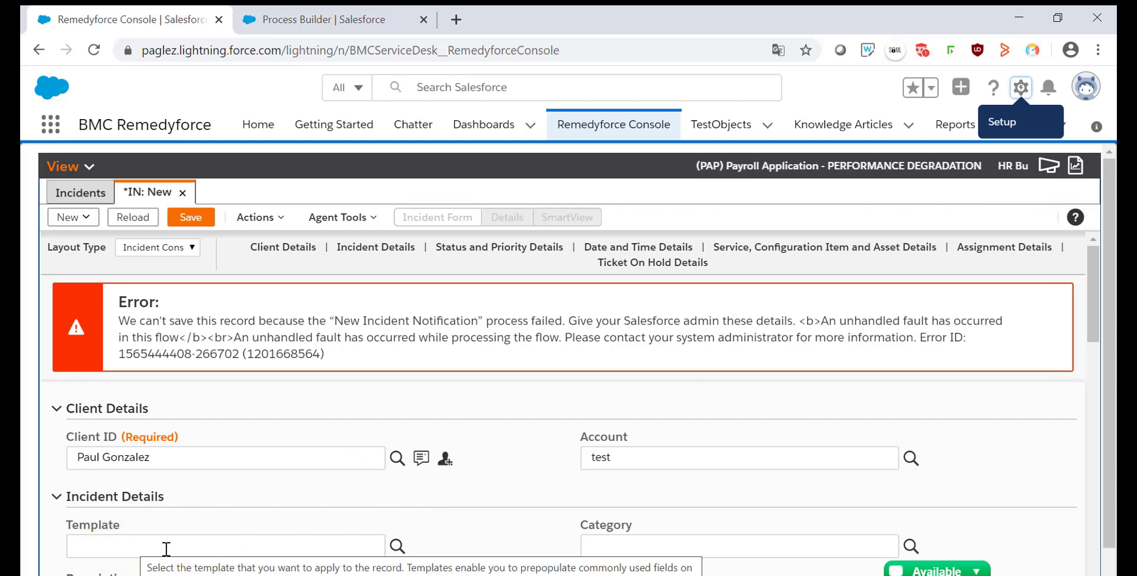
{"action": "key", "text": "ctrl+Tab"}
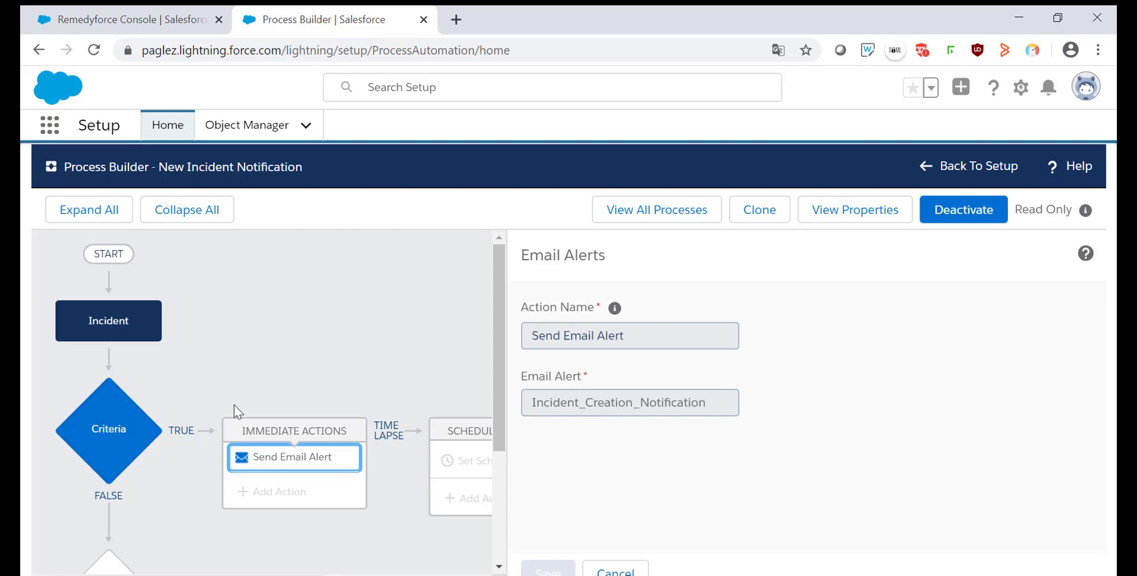
{"action": "left_click", "coordinate": [109, 434]}
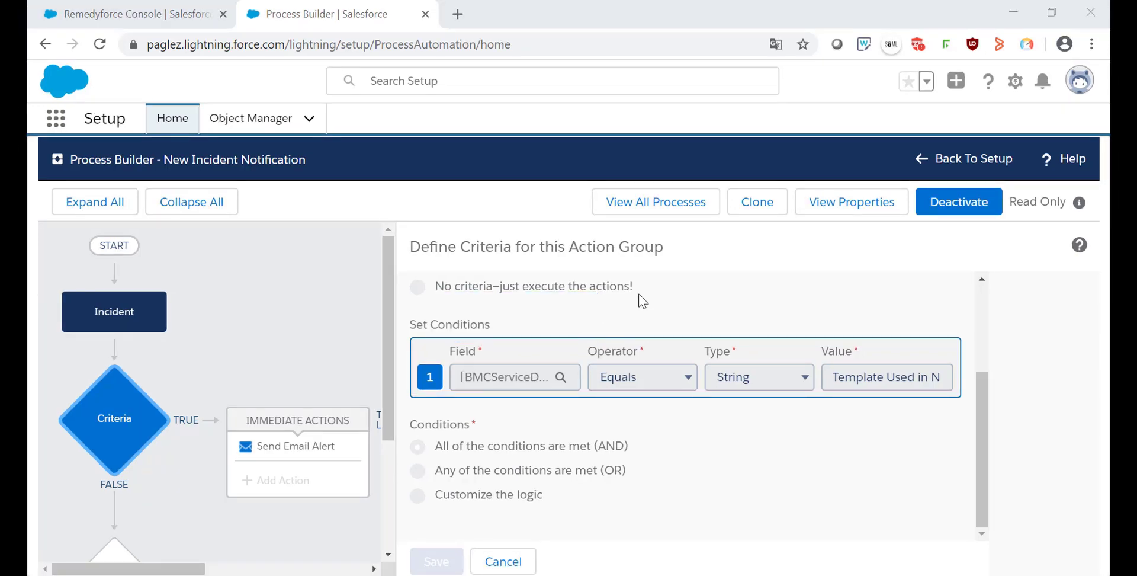
Step: Clone New Incident Notification into a new inactive version
{"action": "left_click", "coordinate": [765, 210]}
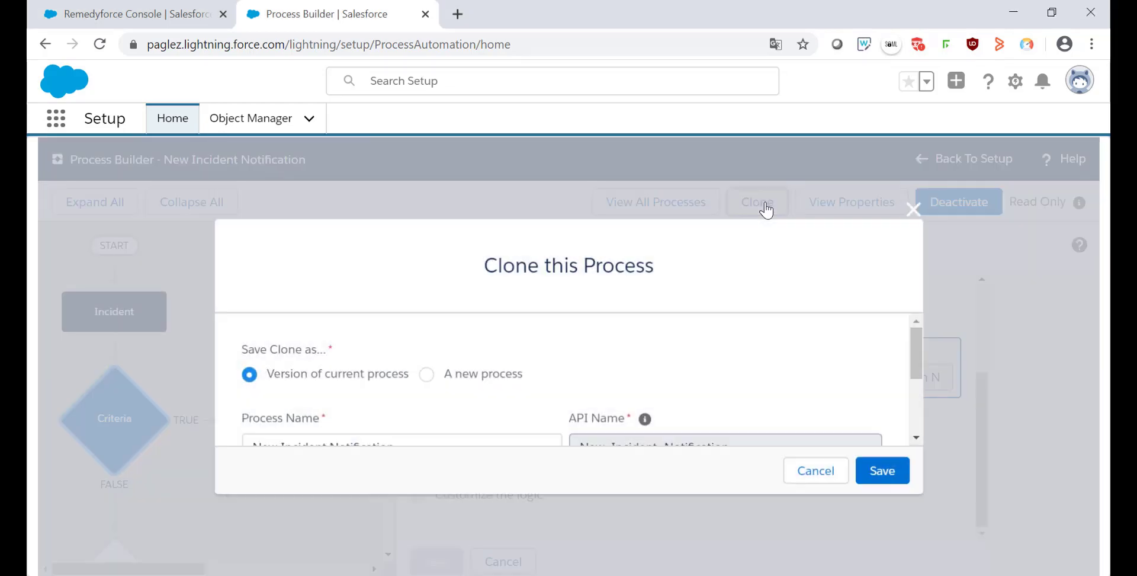
{"action": "scroll", "coordinate": [915, 392], "scroll_direction": "down", "scroll_amount": 3}
{"action": "left_click", "coordinate": [884, 473]}
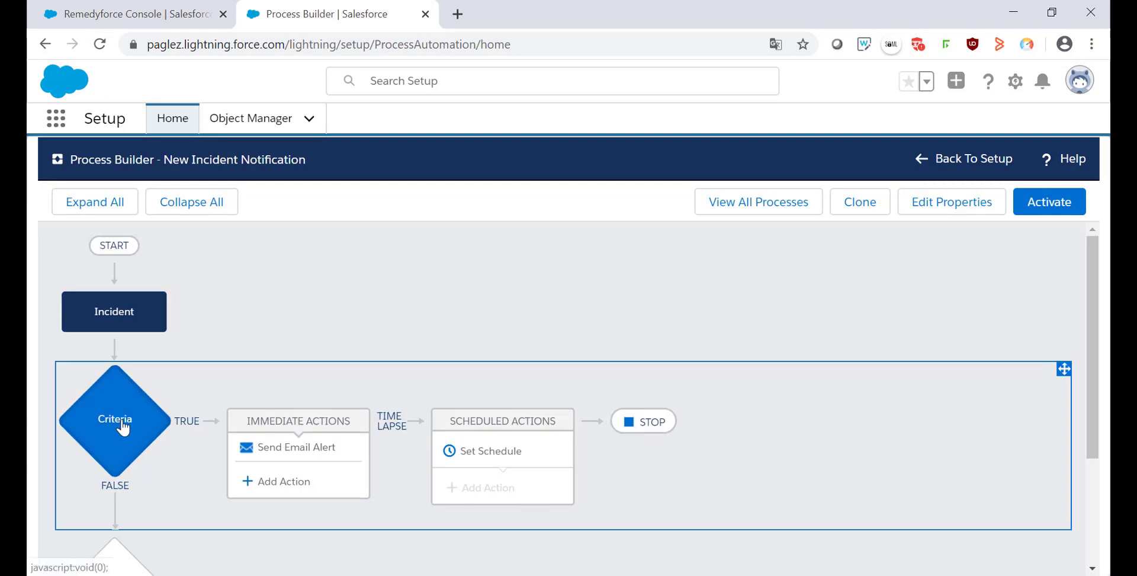
Step: Copy the criteria value 'Template Used in New Records', then delete that condition
{"action": "left_click", "coordinate": [129, 424]}
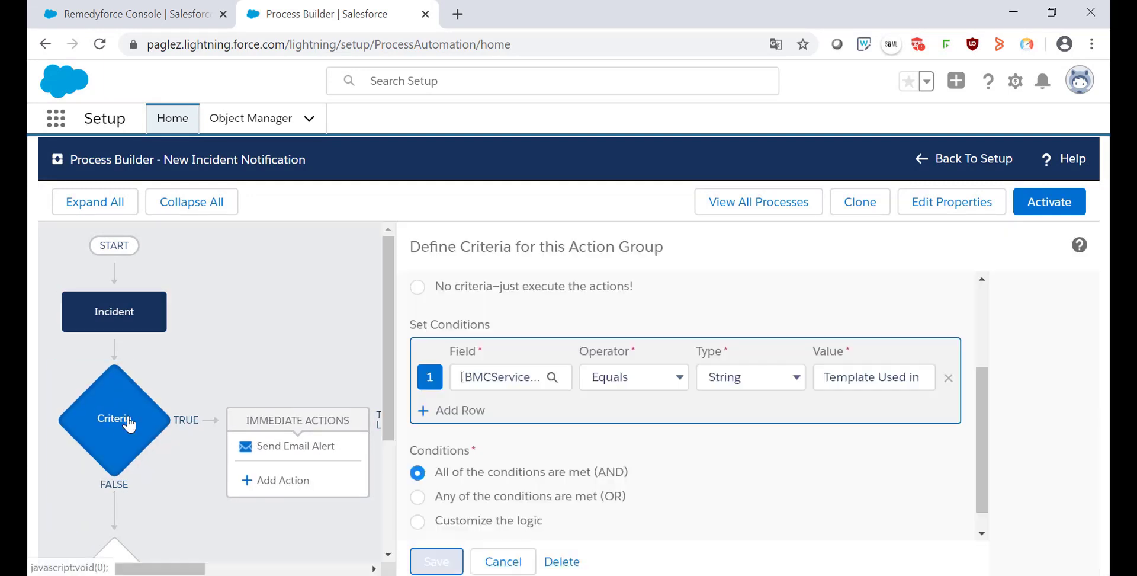
{"action": "left_click", "coordinate": [832, 375]}
{"action": "left_click_drag", "start_coordinate": [832, 375], "coordinate": [942, 379]}
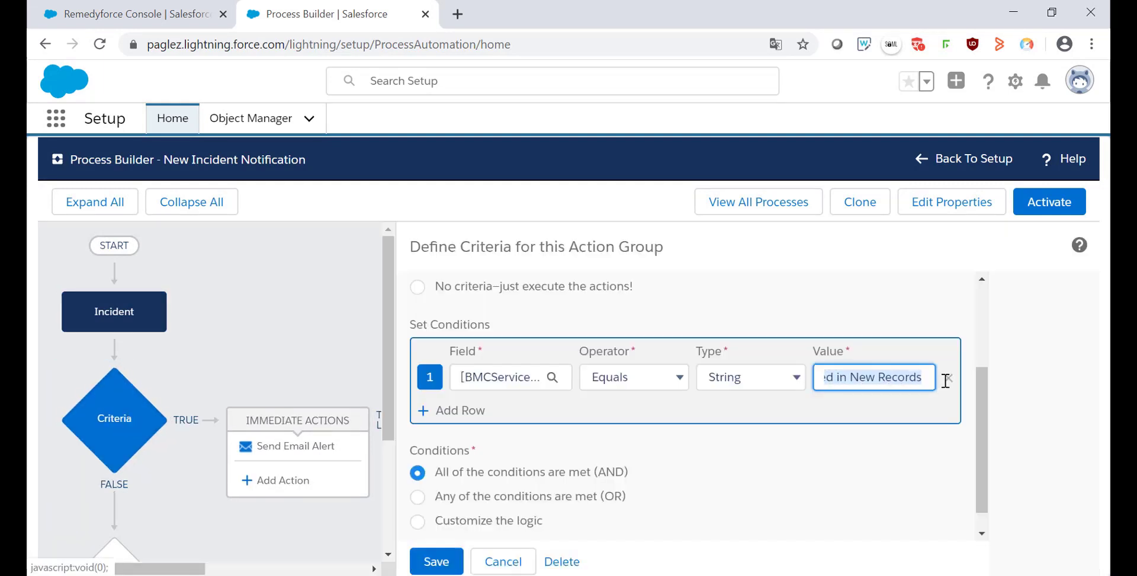
{"action": "right_click", "coordinate": [895, 376]}
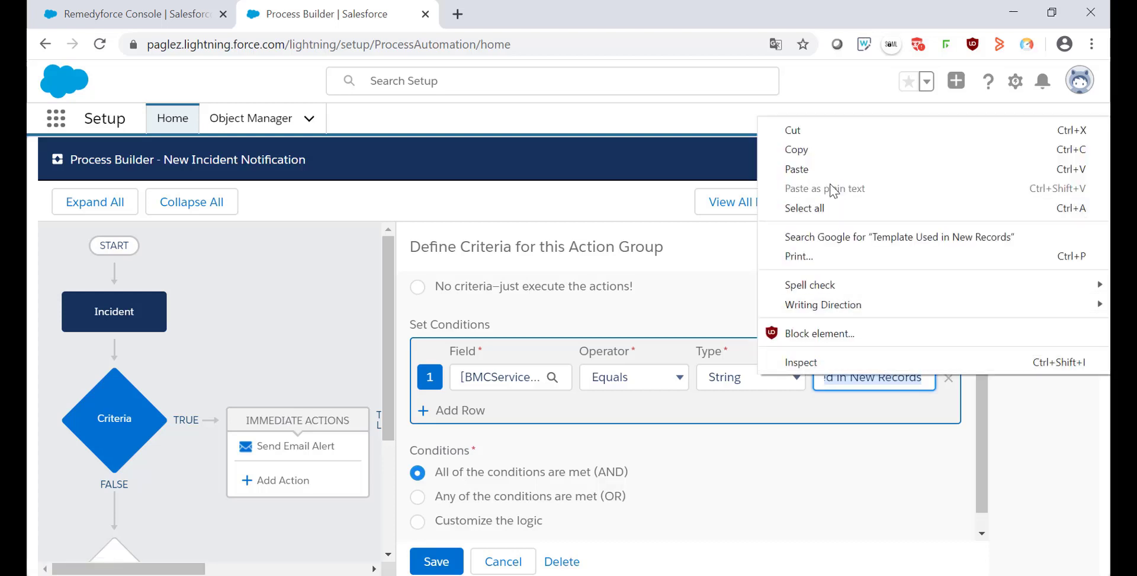
{"action": "left_click", "coordinate": [817, 149]}
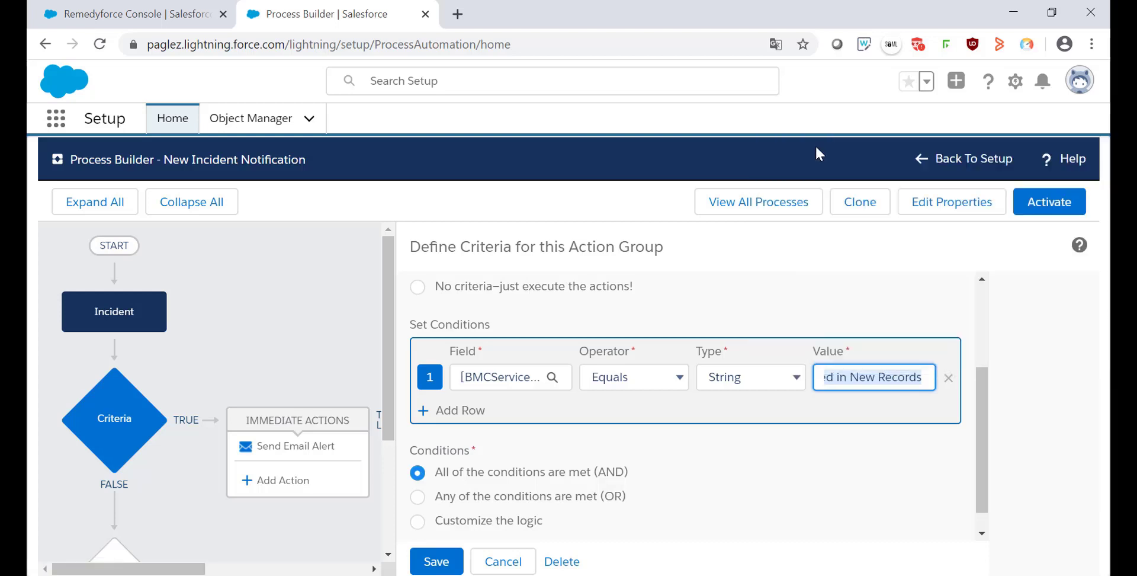
{"action": "left_click", "coordinate": [948, 381]}
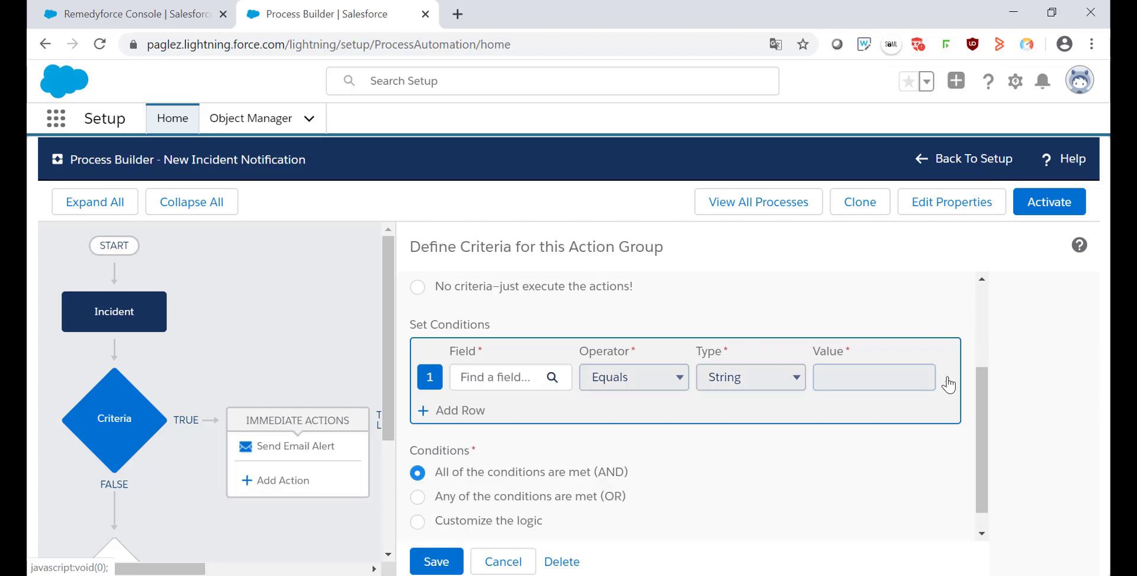
Step: Set the first condition to BMCServiceDesk__FKTemplate__c Is null equals False
{"action": "left_click", "coordinate": [496, 384]}
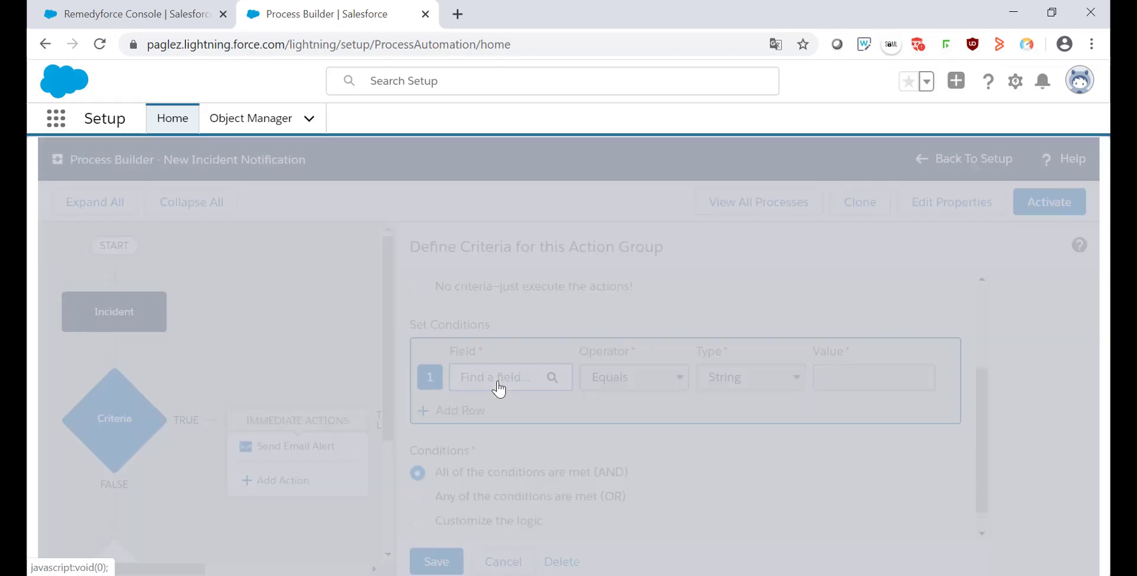
{"action": "type", "text": "template"}
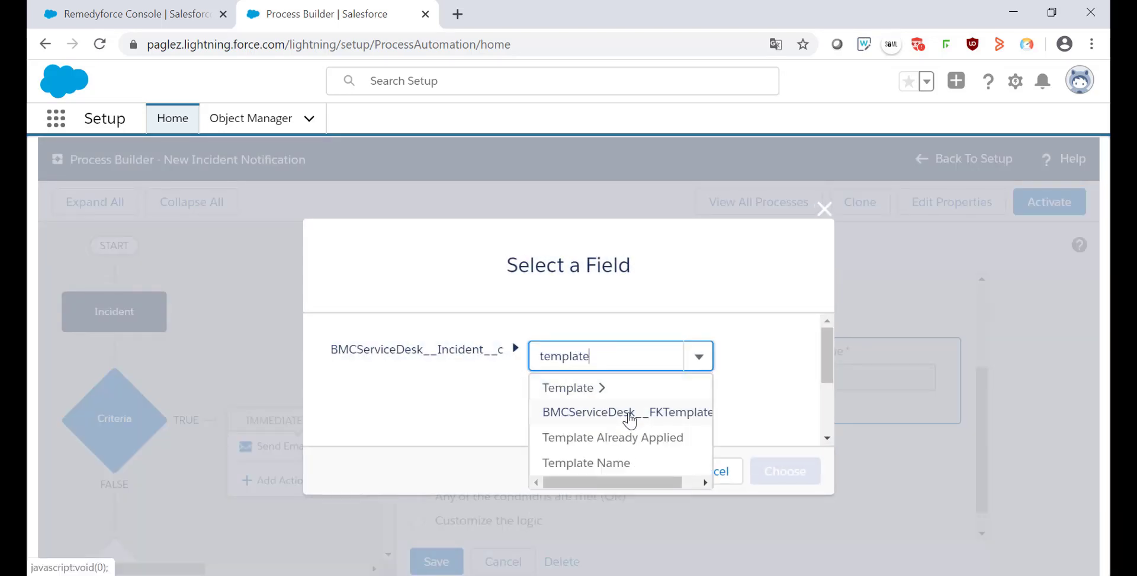
{"action": "left_click", "coordinate": [674, 422]}
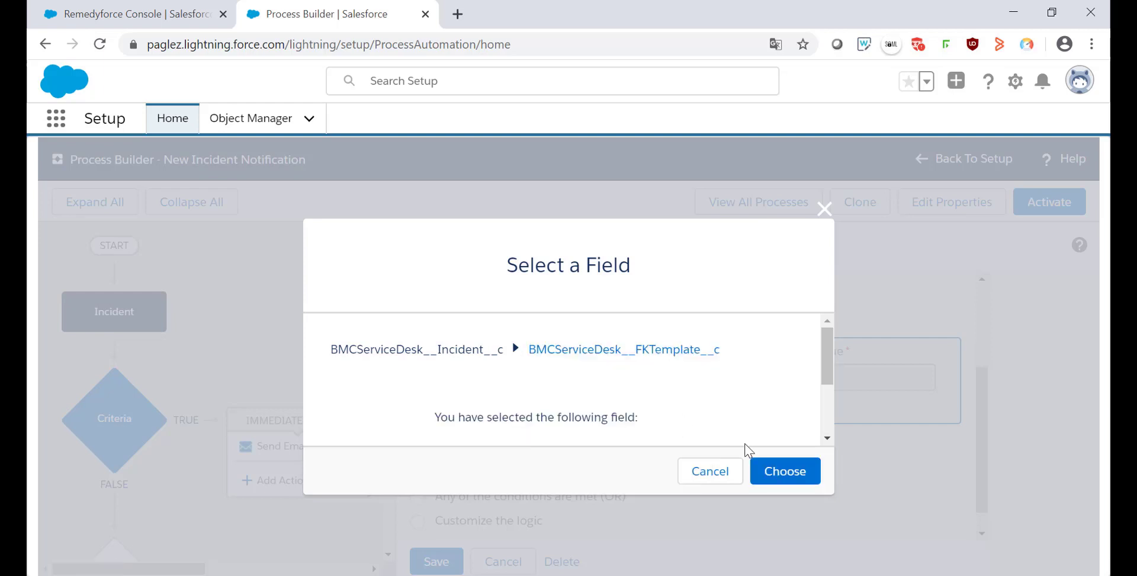
{"action": "left_click", "coordinate": [786, 471]}
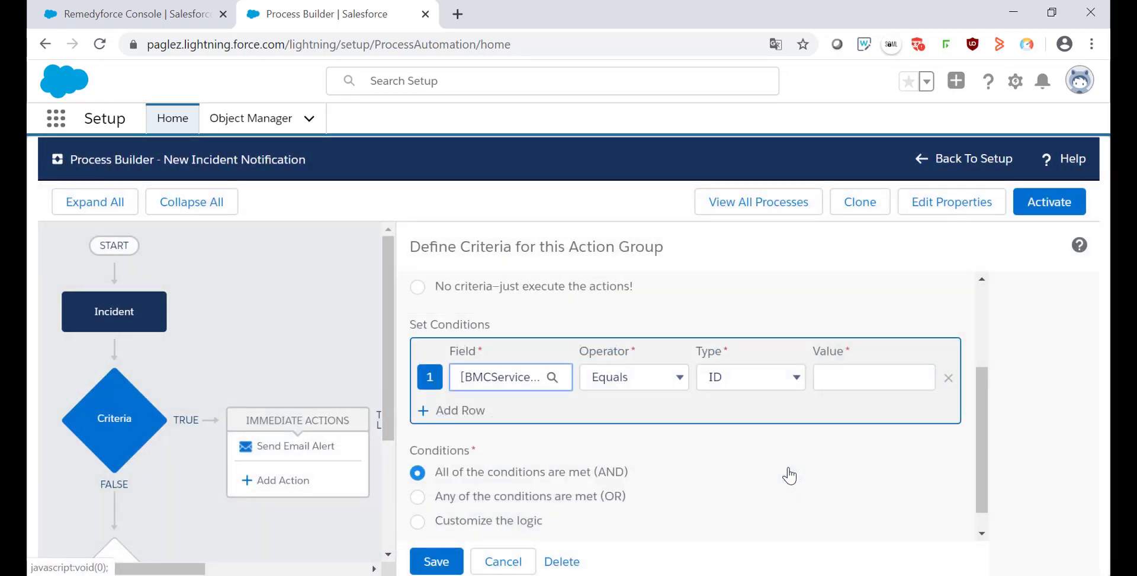
{"action": "left_click", "coordinate": [672, 385]}
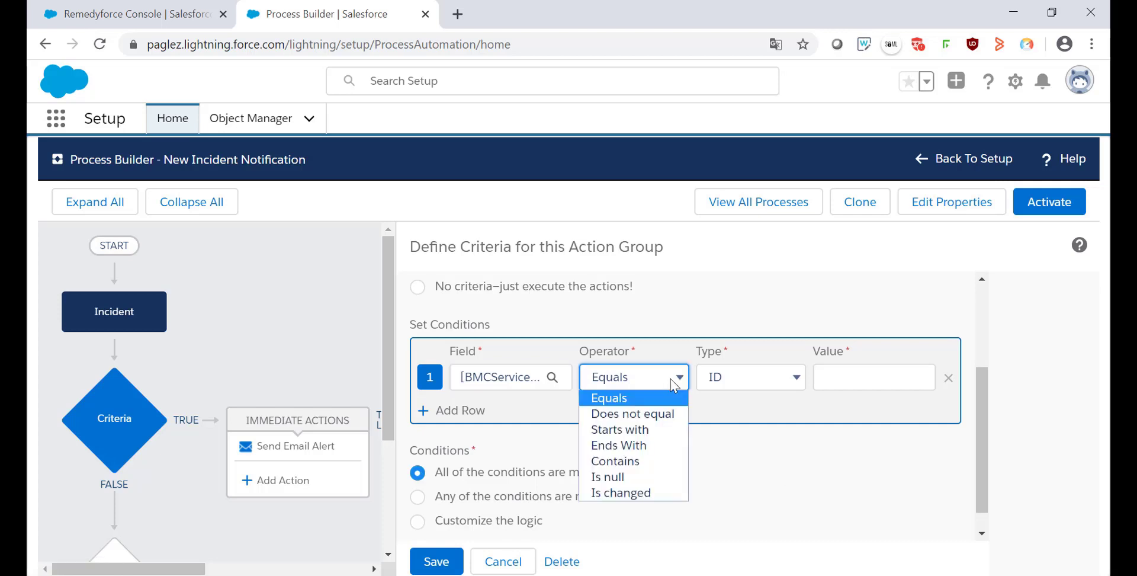
{"action": "left_click", "coordinate": [652, 477]}
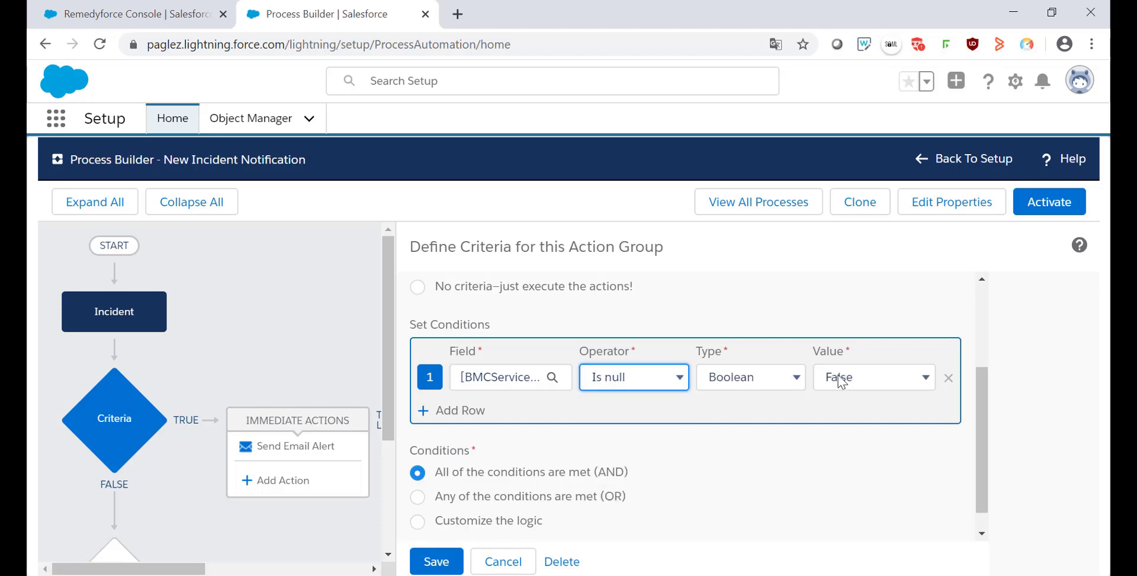
{"action": "left_click", "coordinate": [458, 410]}
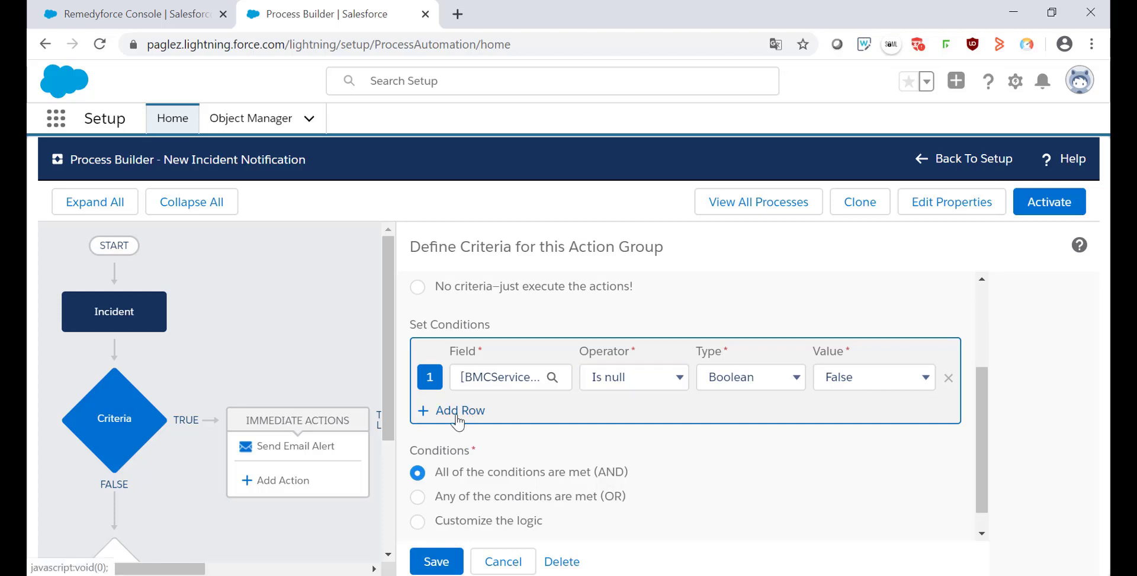
Step: Add a second condition: Template > Name equals the pasted 'Template Used in New Records'
{"action": "left_click", "coordinate": [501, 412]}
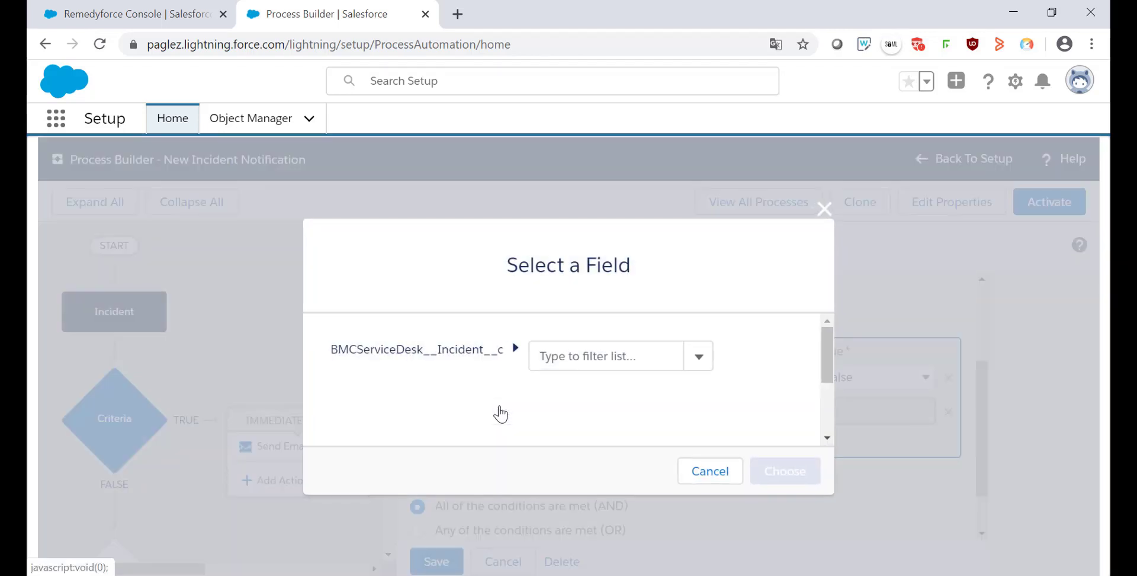
{"action": "left_click", "coordinate": [618, 368]}
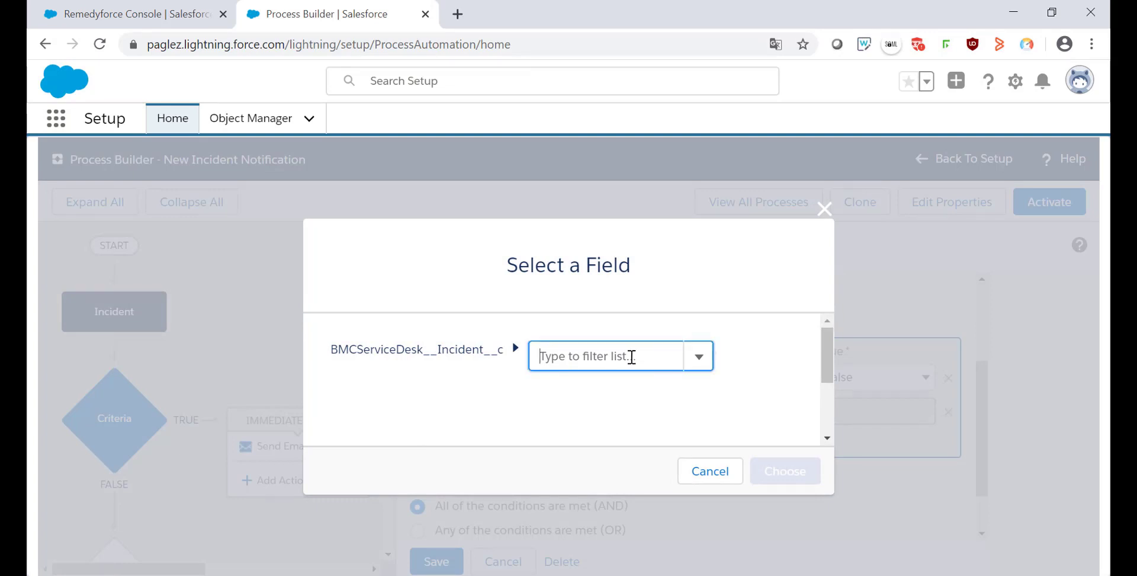
{"action": "type", "text": "template"}
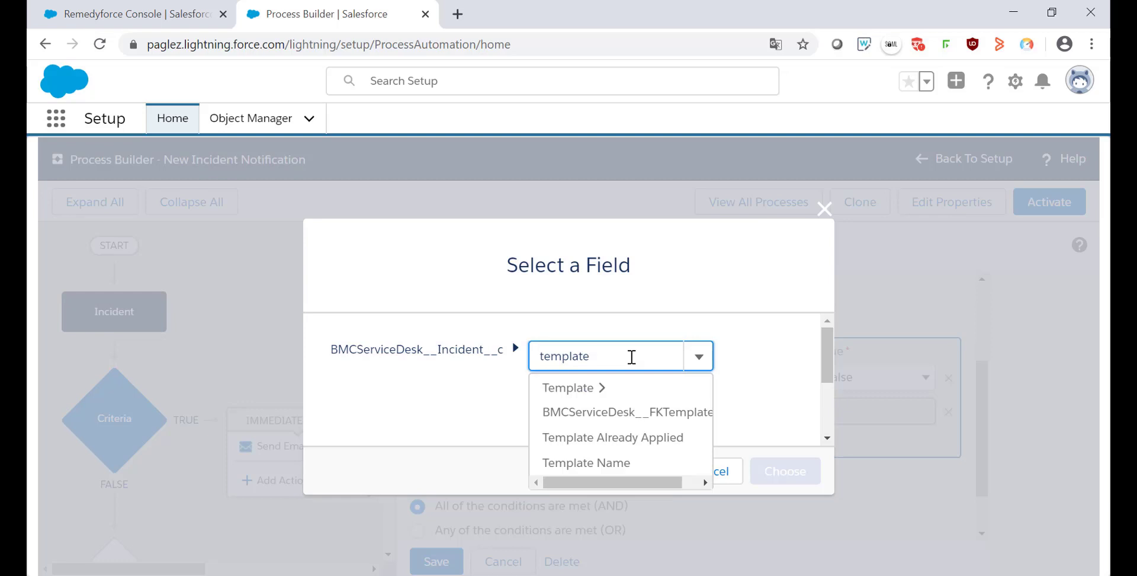
{"action": "left_click", "coordinate": [582, 391]}
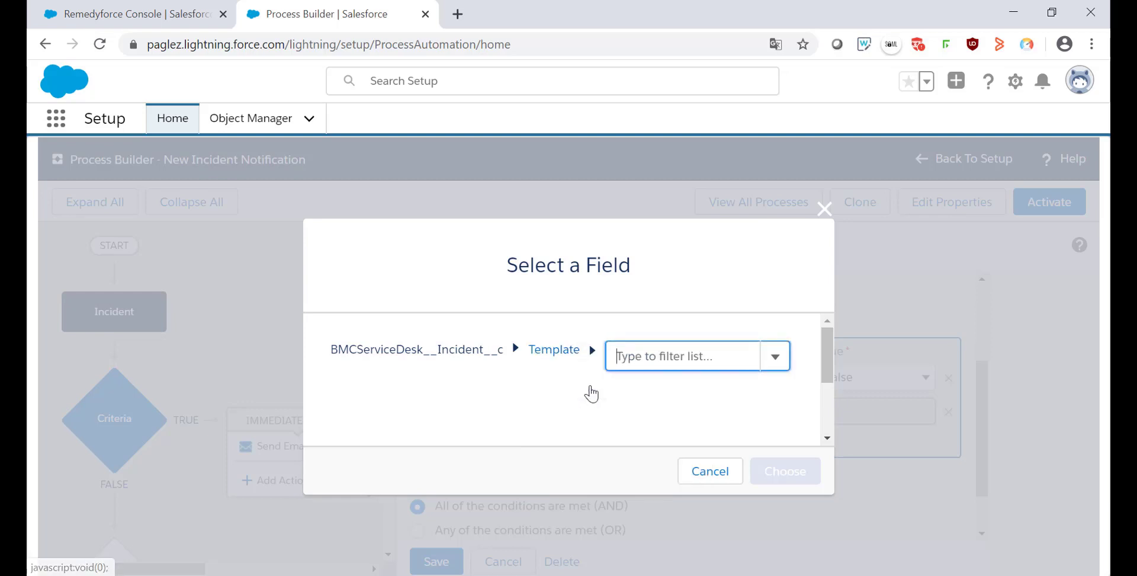
{"action": "type", "text": "name"}
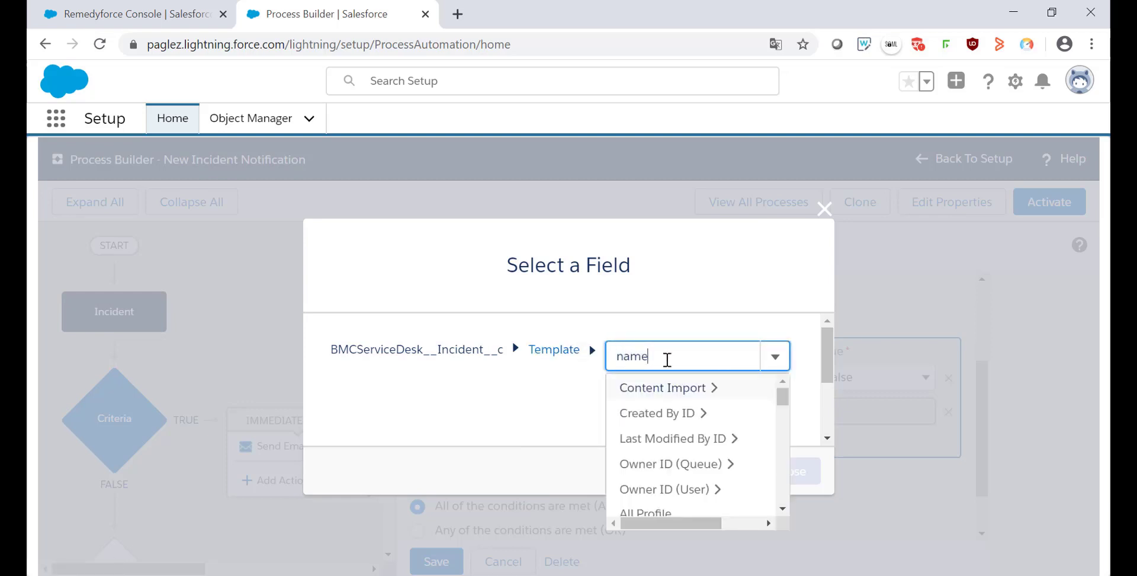
{"action": "left_click", "coordinate": [656, 391]}
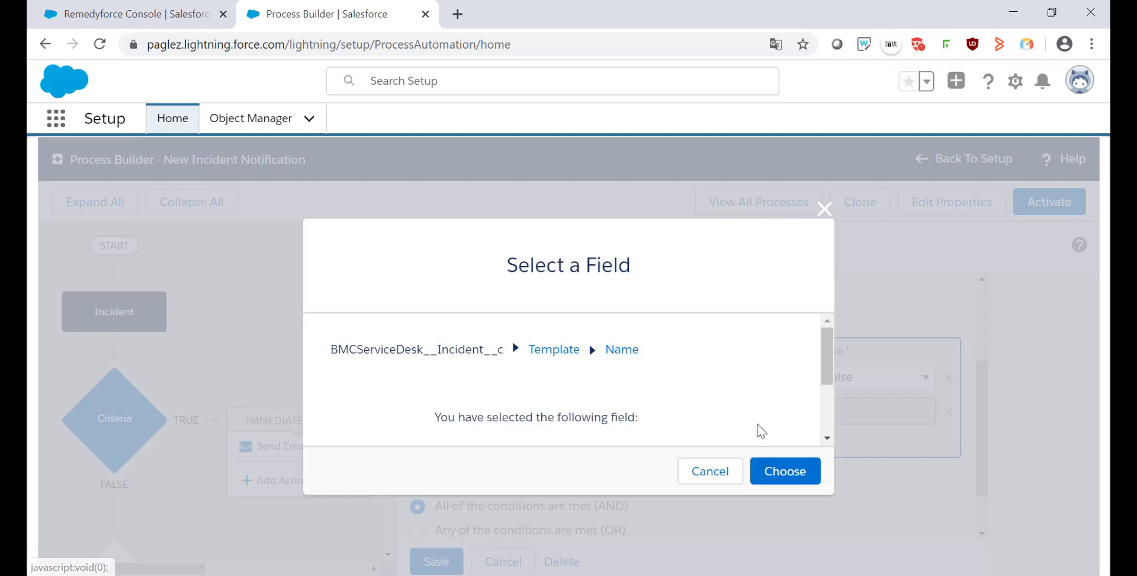
{"action": "left_click", "coordinate": [782, 472]}
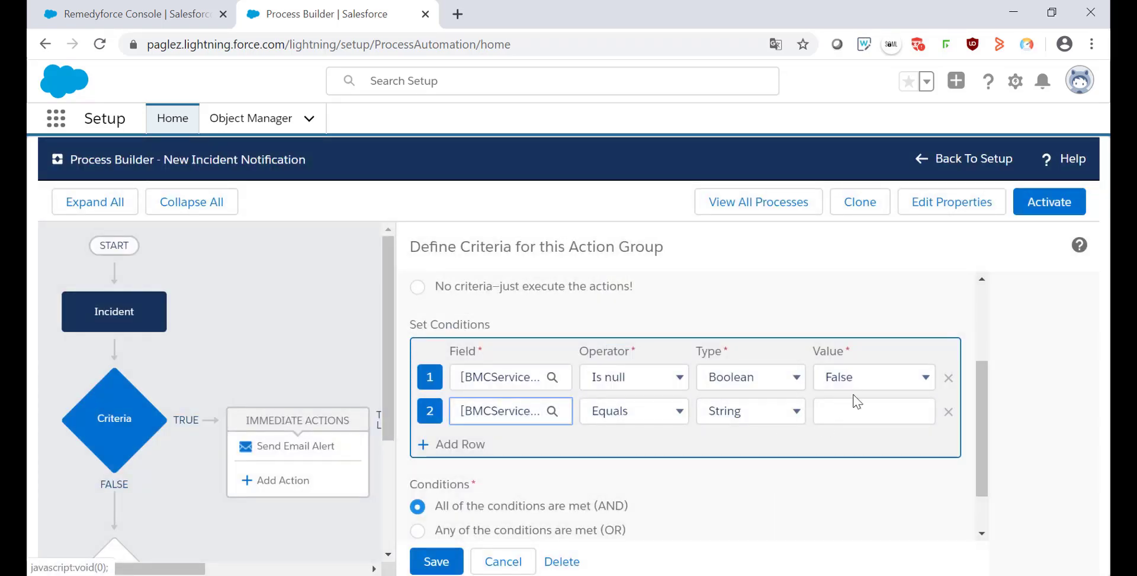
{"action": "left_click", "coordinate": [847, 414]}
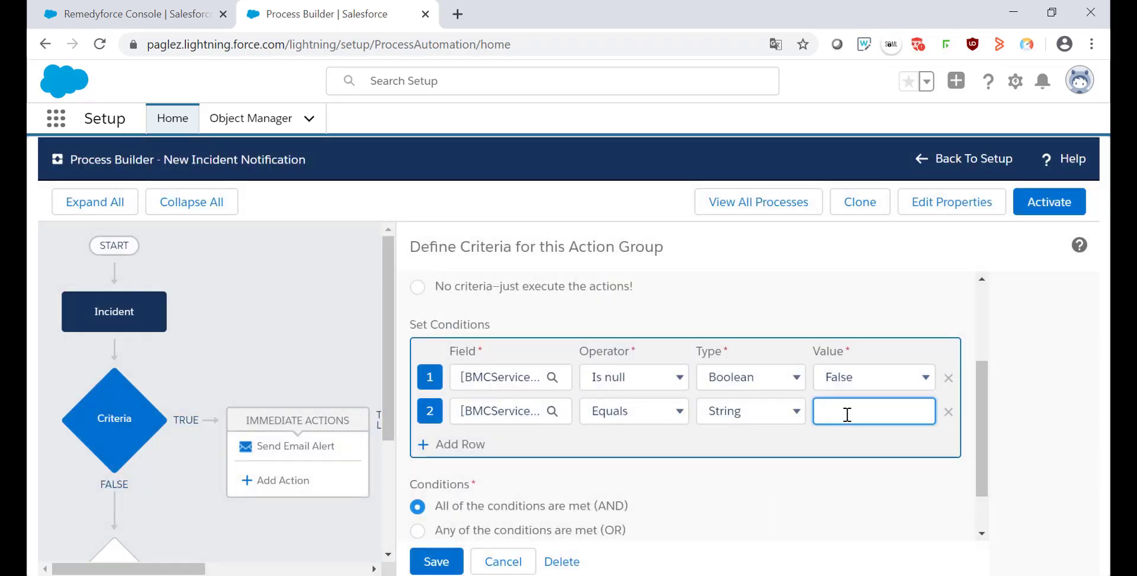
{"action": "key", "text": "ctrl+v"}
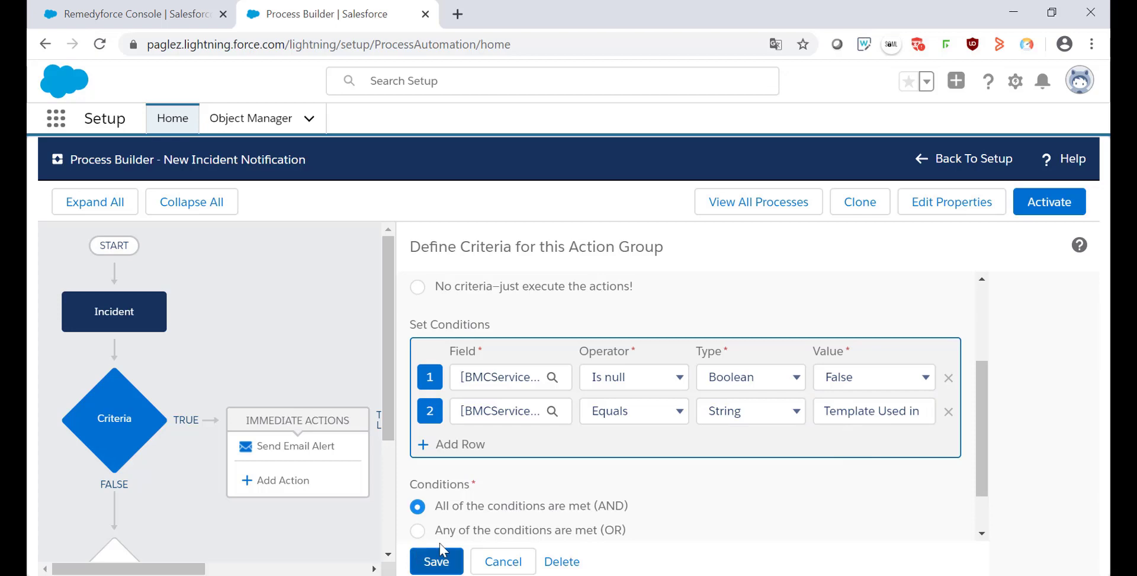
Step: Save the criteria and activate this new process version
{"action": "left_click", "coordinate": [436, 561]}
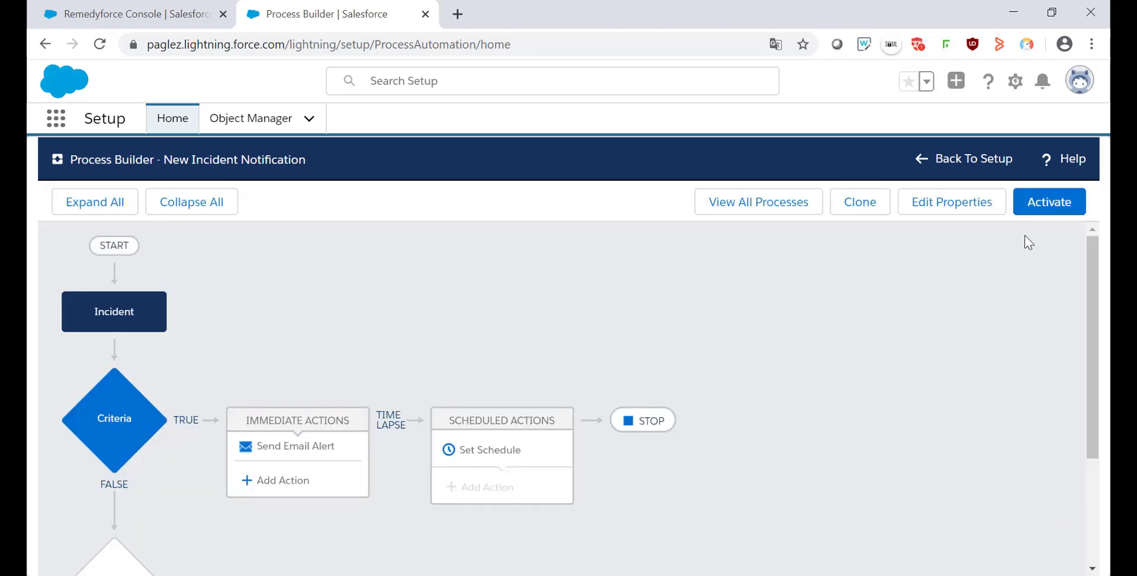
{"action": "left_click", "coordinate": [1065, 208]}
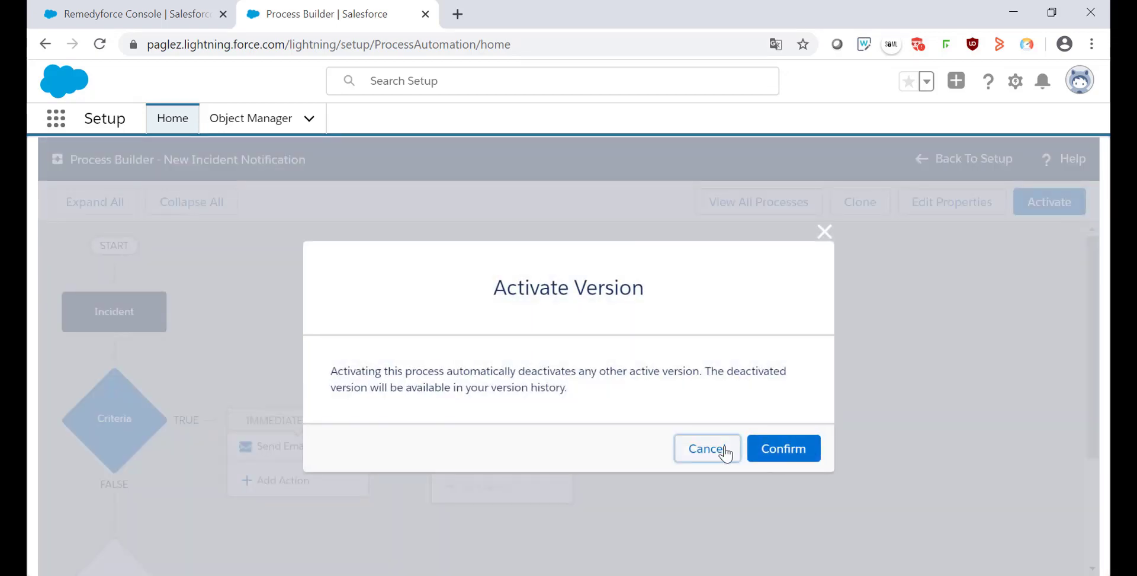
{"action": "left_click", "coordinate": [798, 455]}
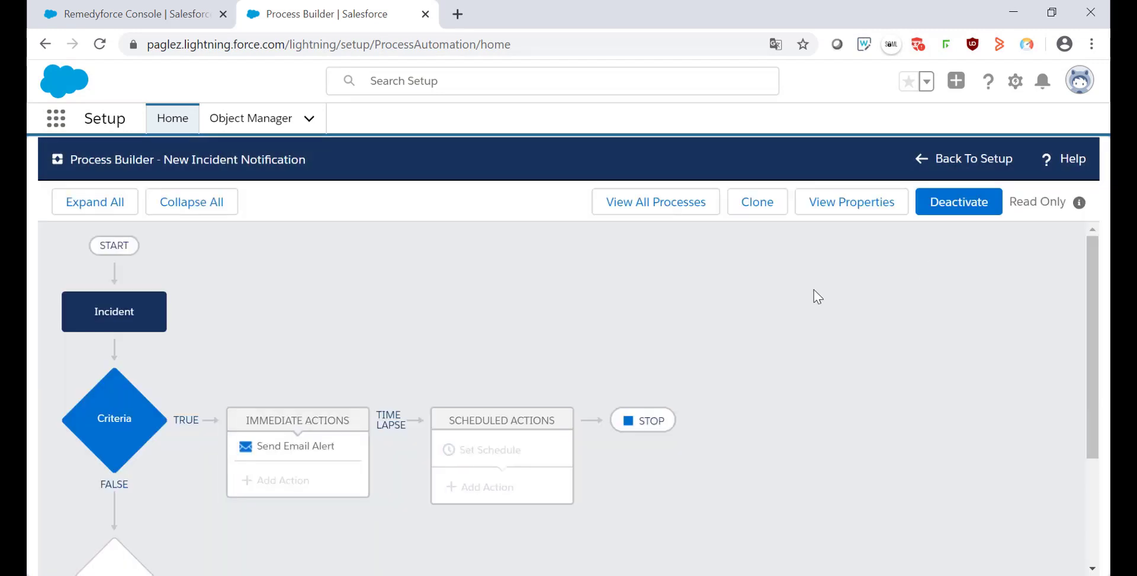
Step: Back in the Remedyforce Console, save the pending incident successfully as IN00001483
{"action": "left_click", "coordinate": [153, 14]}
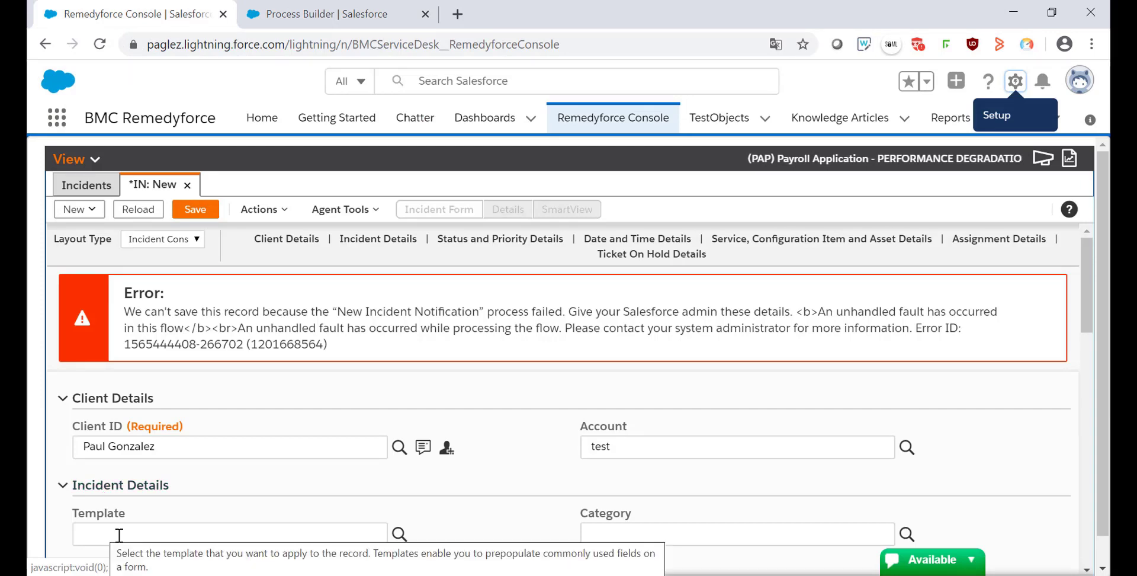
{"action": "left_click", "coordinate": [199, 217]}
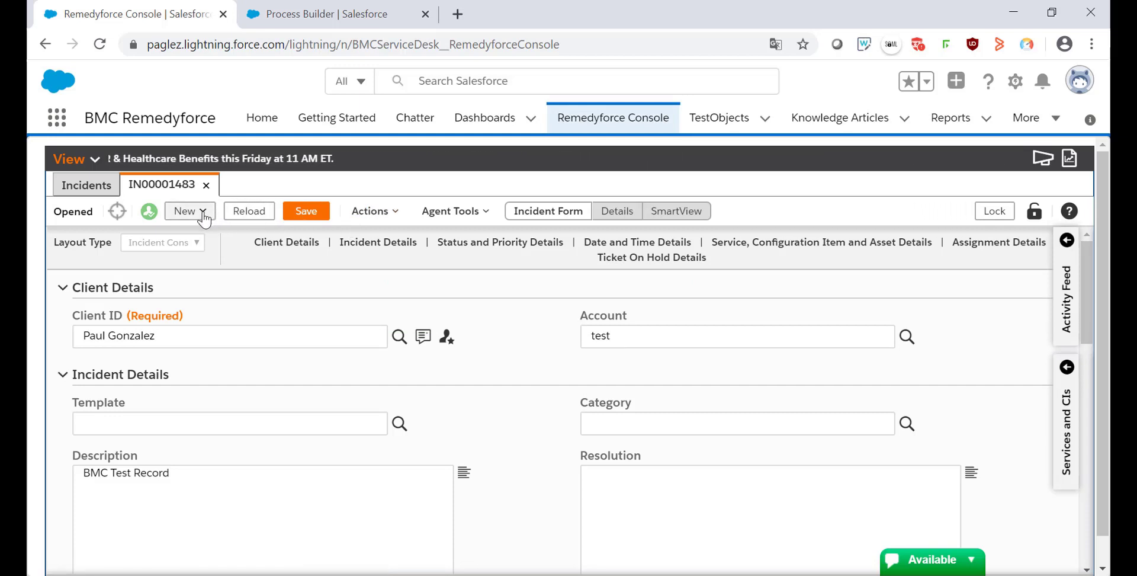
{"action": "left_click", "coordinate": [202, 211]}
Step: Start a new incident for the client and apply the Template Used in New Records template
{"action": "left_click", "coordinate": [213, 229]}
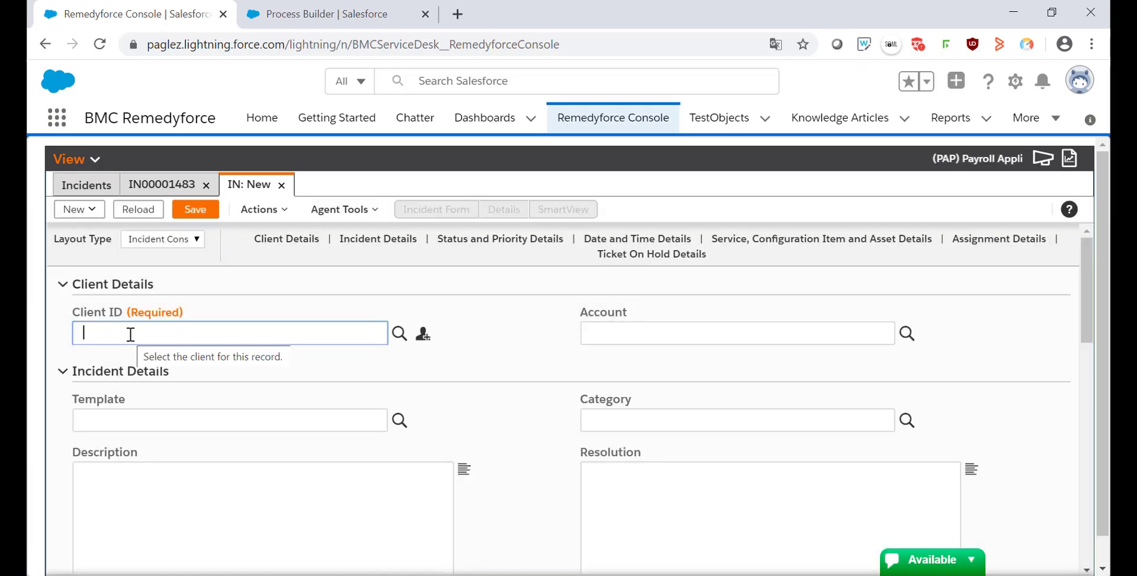
{"action": "type", "text": "paul"}
{"action": "key", "text": "Down"}
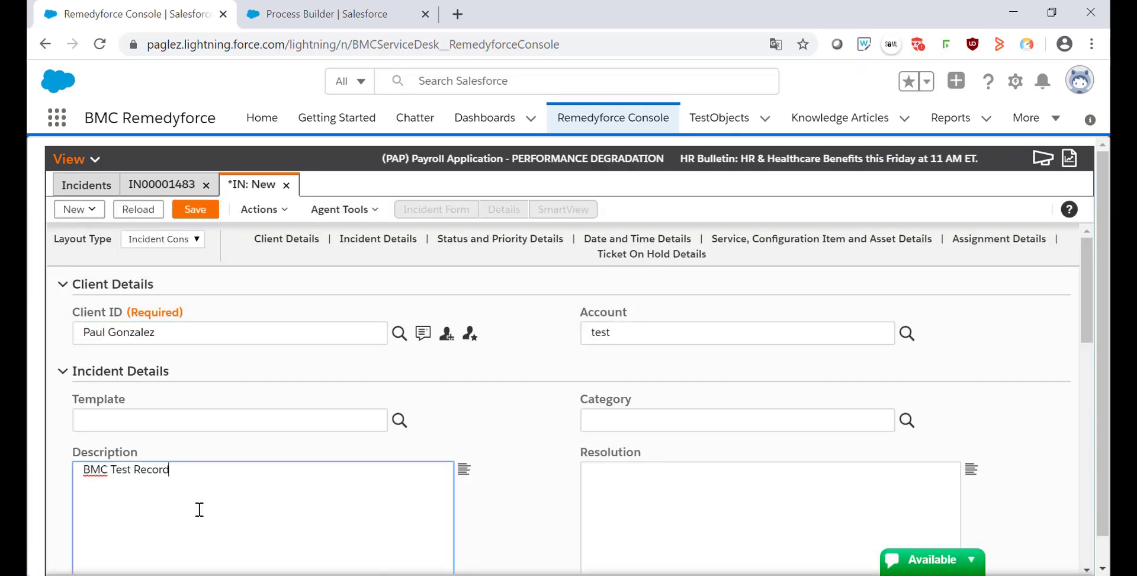
{"action": "left_click", "coordinate": [220, 416]}
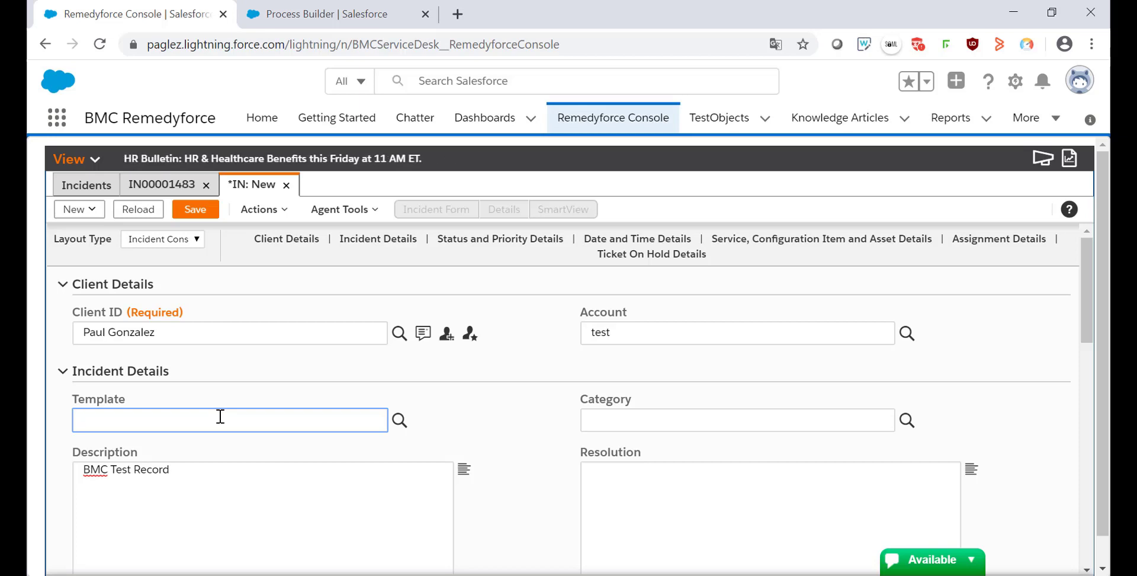
{"action": "type", "text": "templa"}
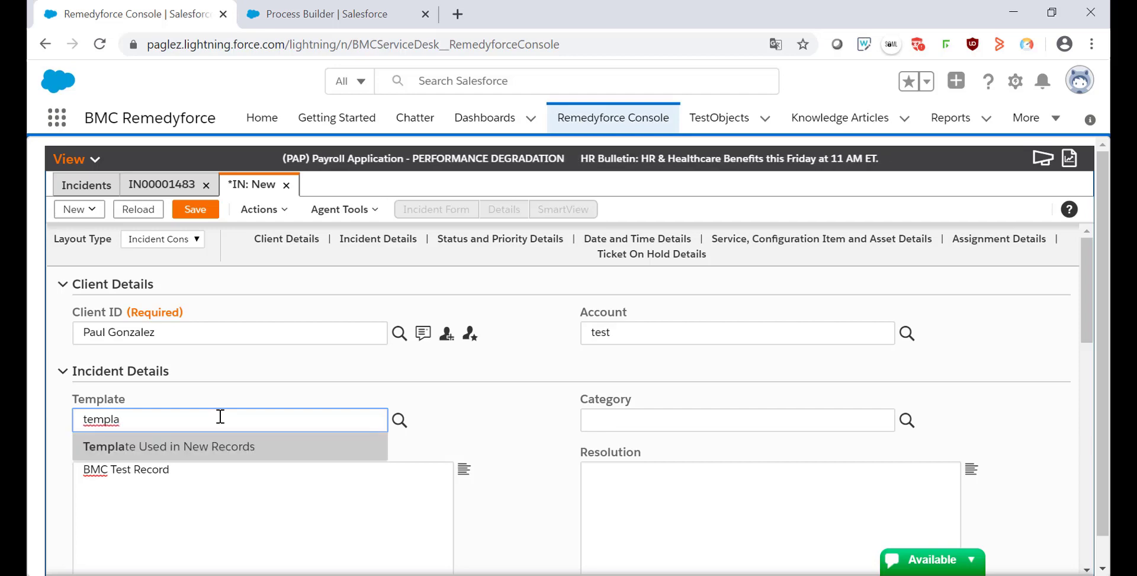
{"action": "left_click", "coordinate": [204, 451]}
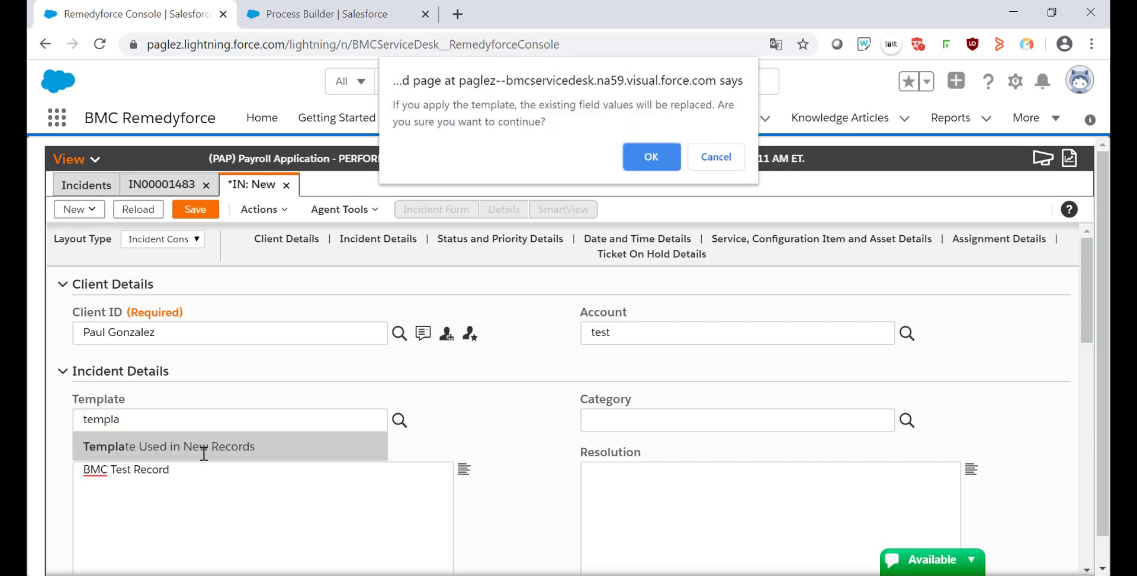
{"action": "left_click", "coordinate": [660, 150]}
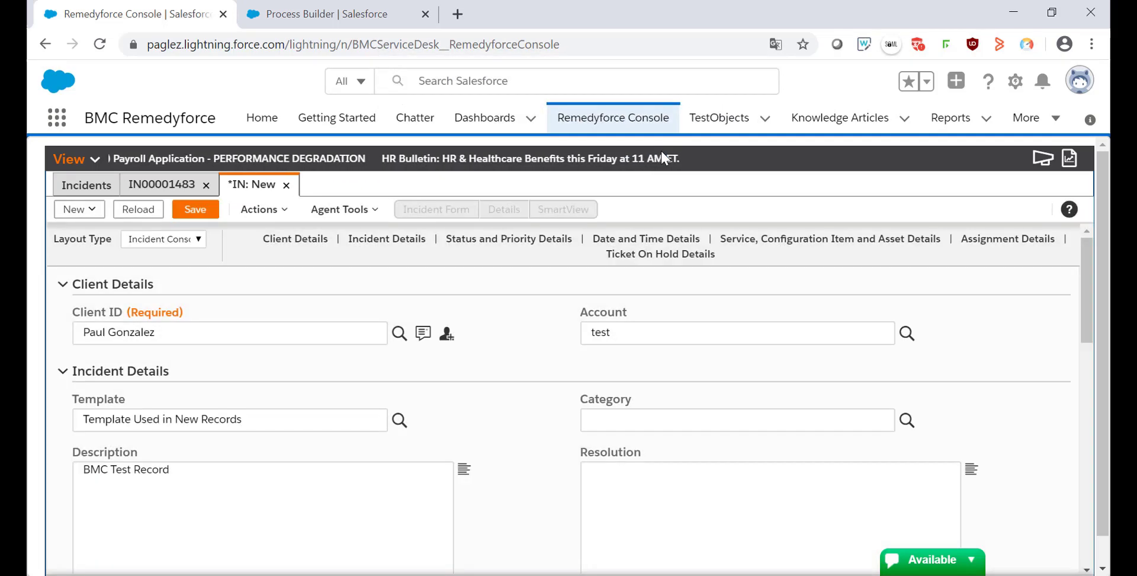
Step: Save the incident as IN00001484 and open the Support BMC notification email in Outlook
{"action": "left_click", "coordinate": [195, 209]}
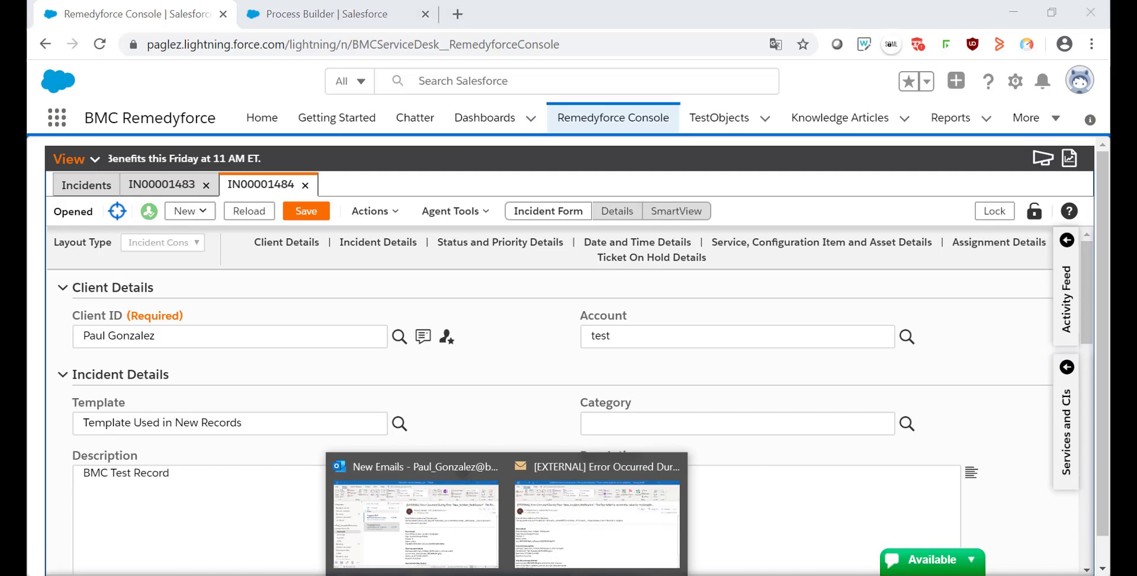
{"action": "left_click", "coordinate": [483, 533]}
{"action": "left_click", "coordinate": [335, 243]}
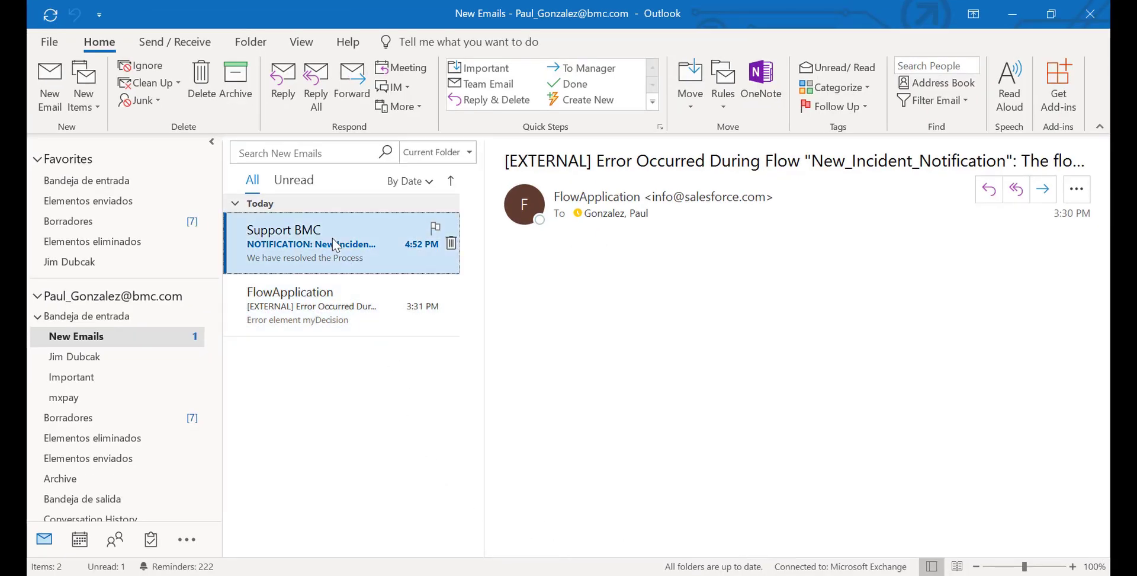